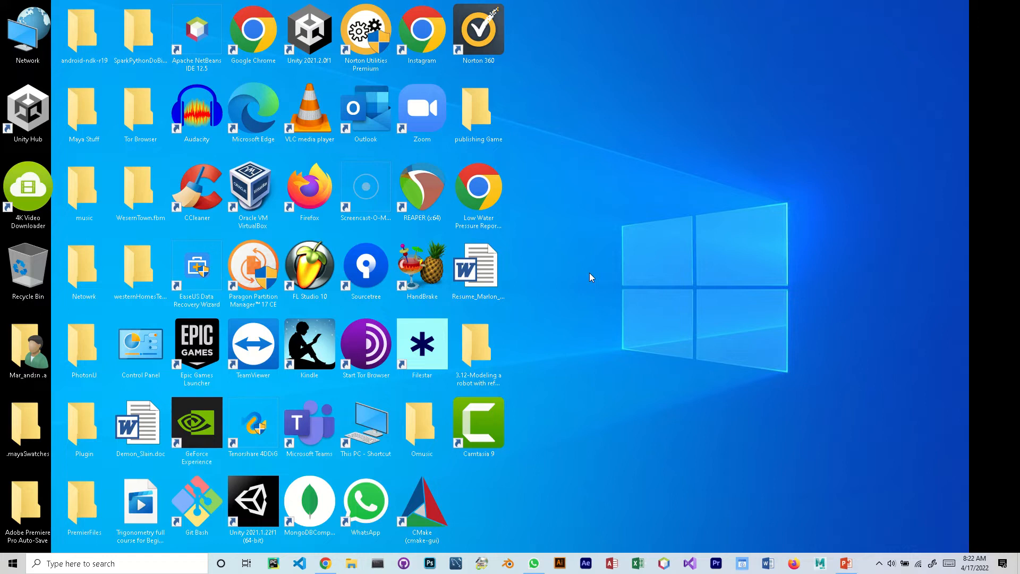
Launch Visual Studio 2022 from the Start menu's Most used list.
left_click(12, 564)
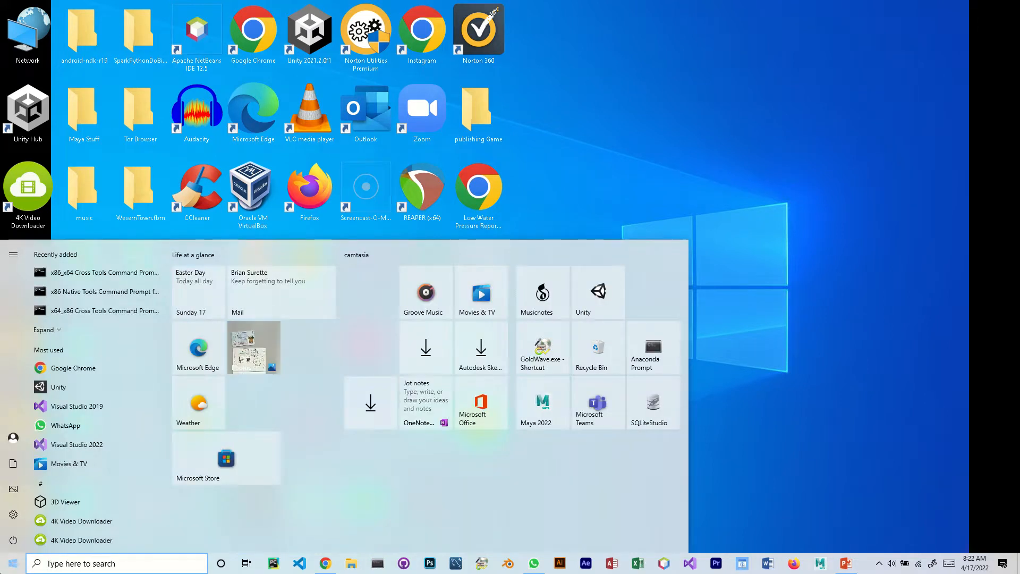
left_click(77, 443)
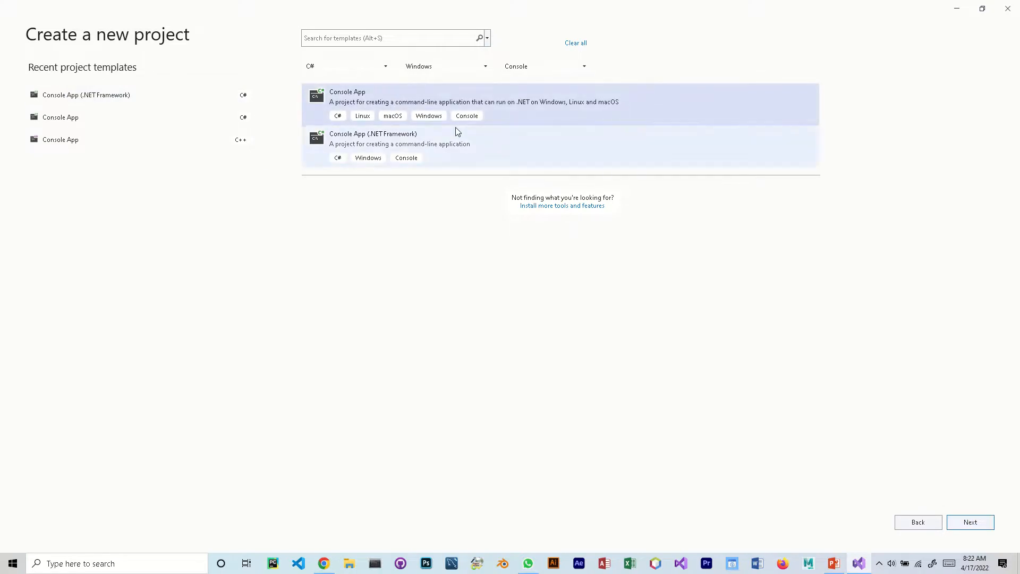
Proceed with the Console App template and try .NET 6.0 and .NET 5.0 in the Framework list.
left_click(971, 522)
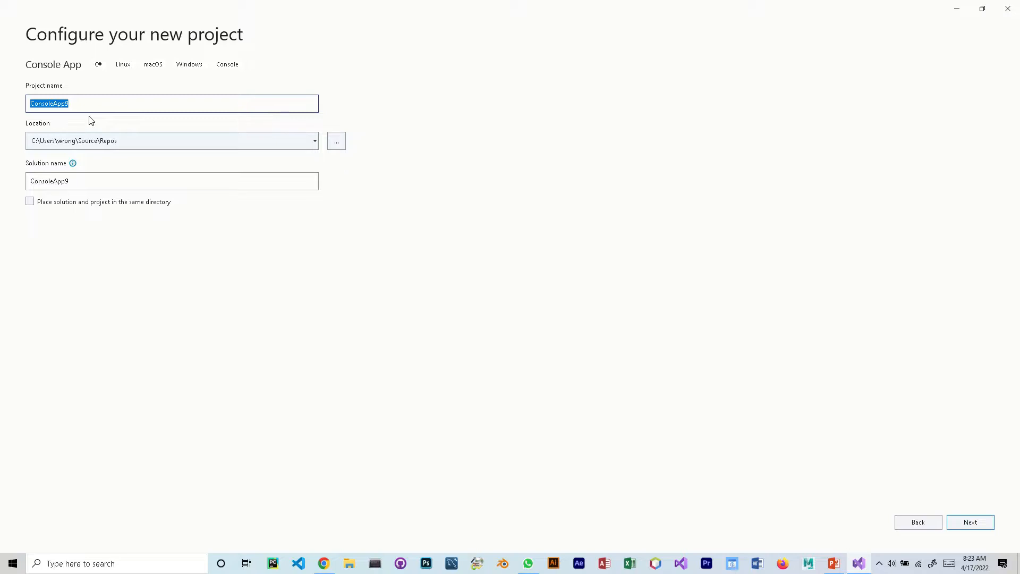
type("FirstProg")
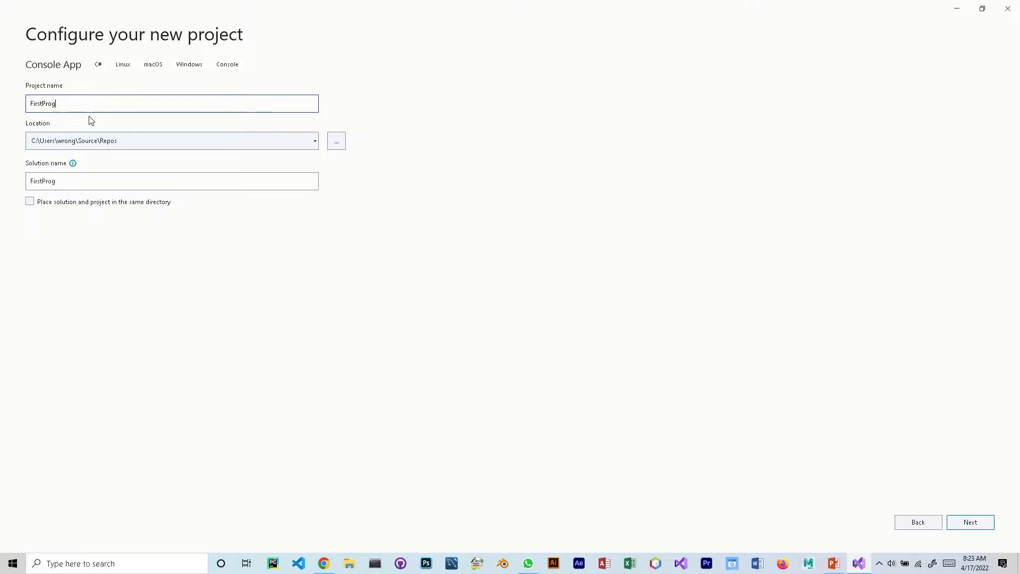
type("am")
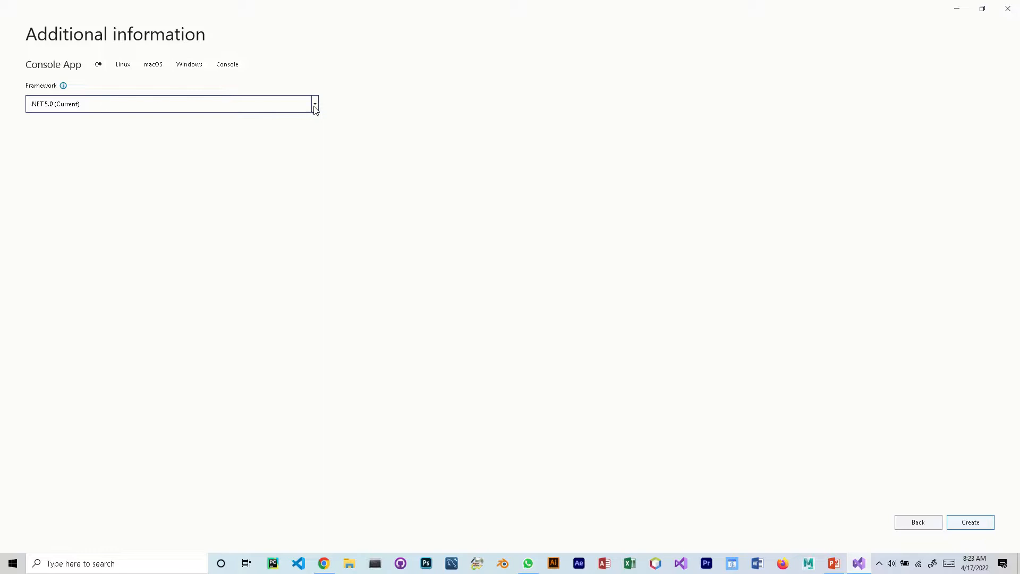
left_click(314, 105)
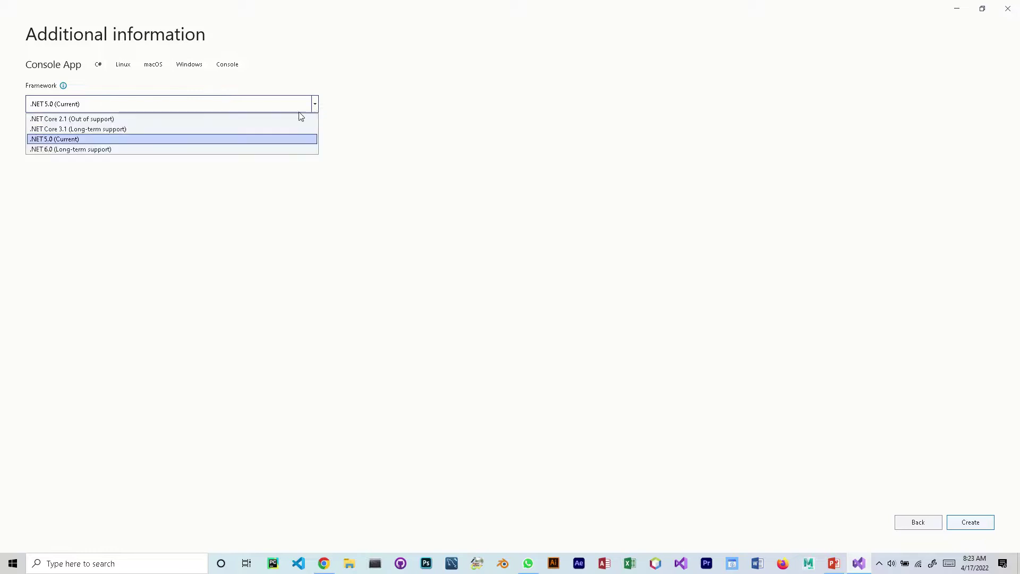
left_click(241, 150)
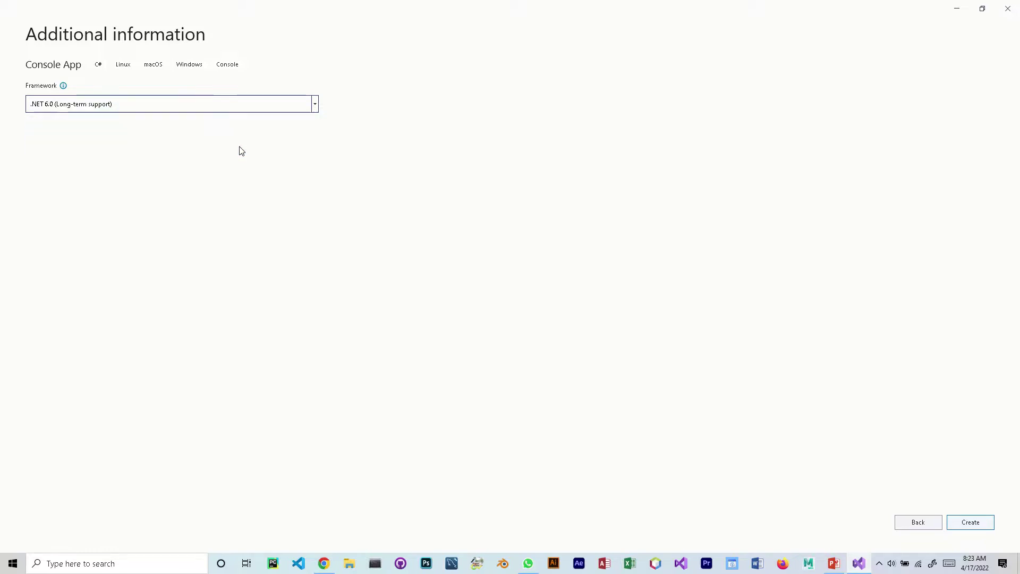
left_click(315, 104)
left_click(266, 140)
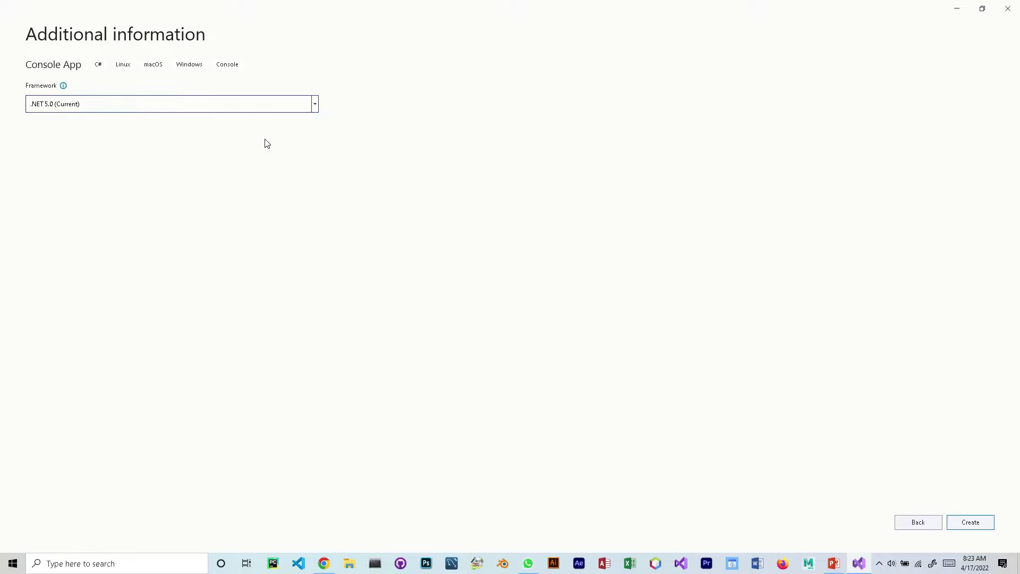
left_click(315, 103)
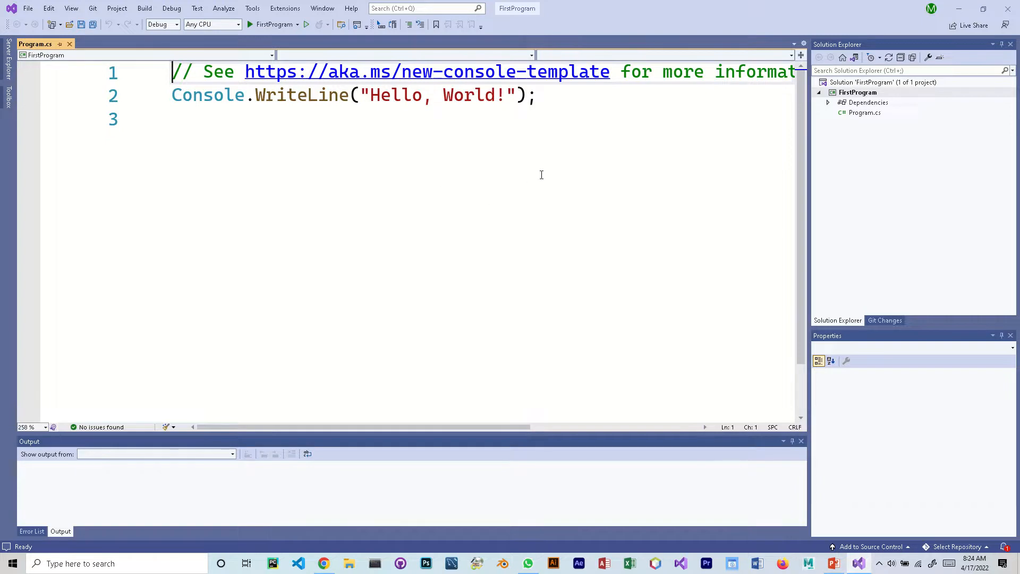
Delete the template comment on line 1 of Program.cs, keeping only the Hello World line.
left_click_drag(542, 98, 150, 72)
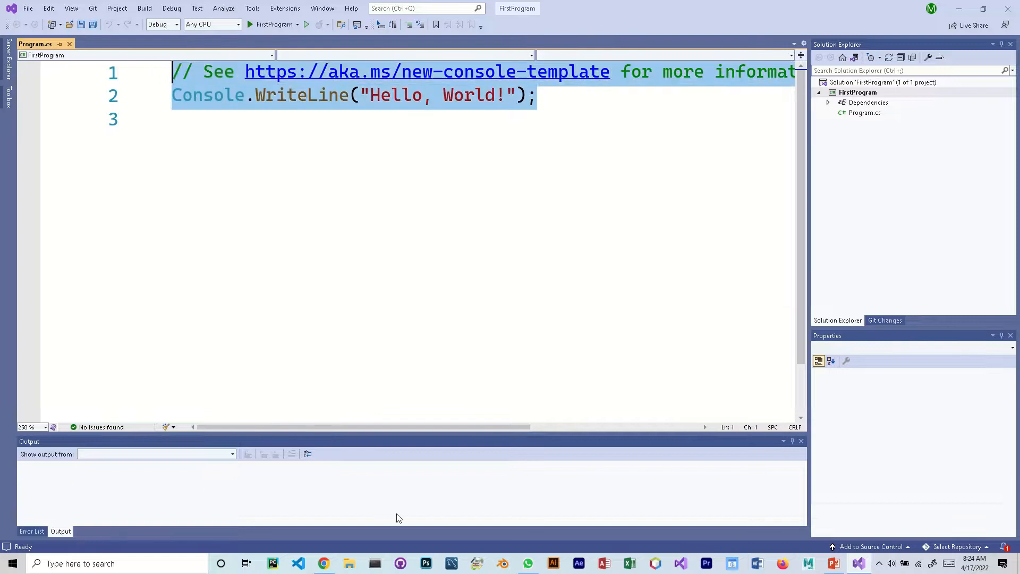
left_click(486, 122)
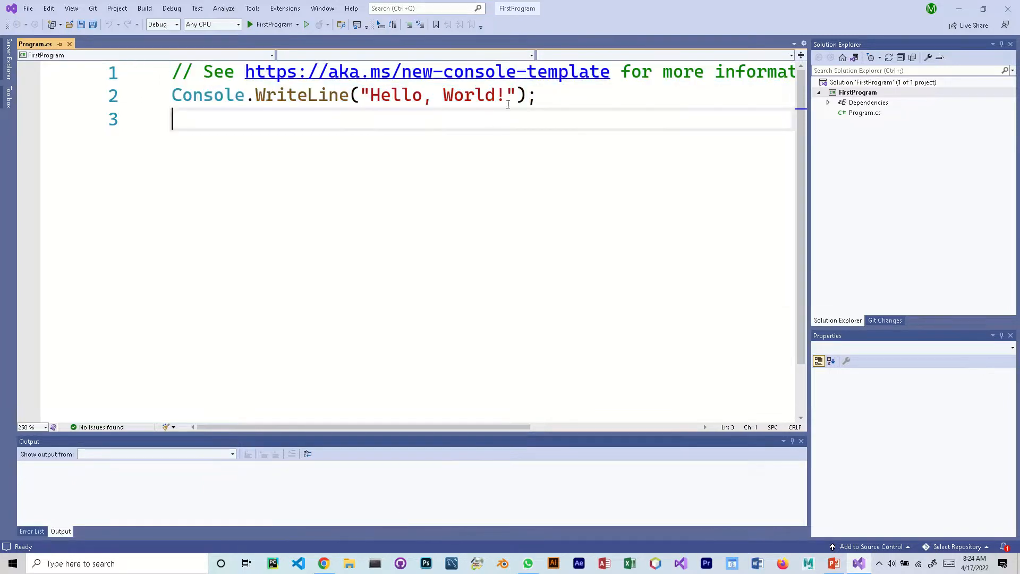
mouse_move(542, 96)
left_mouse_down()
mouse_move(182, 95)
mouse_move(733, 83)
left_mouse_up()
left_click(536, 119)
key("Delete")
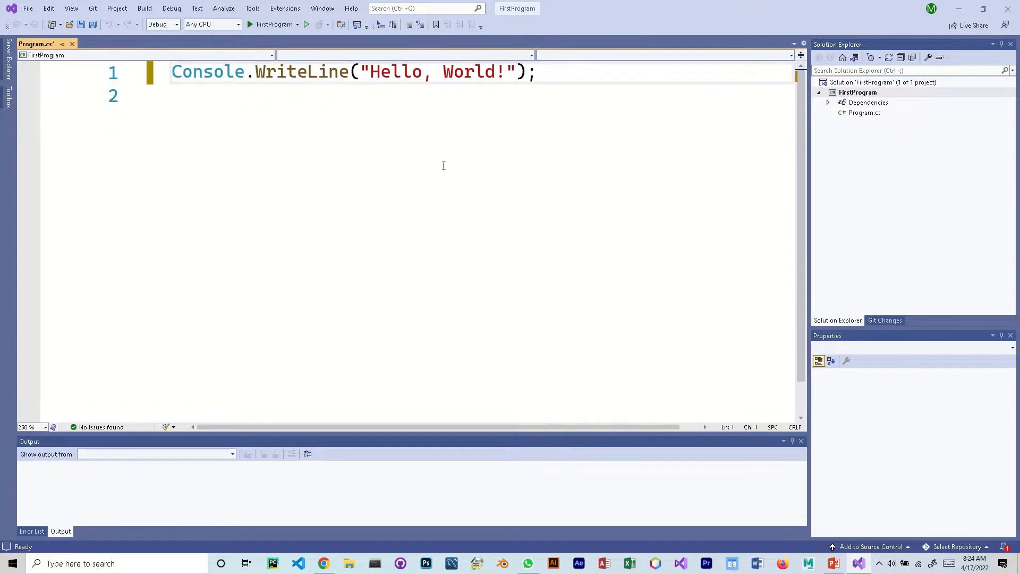
Run FirstProgram, check the console prints Hello, World!, and close the console window.
left_click(273, 24)
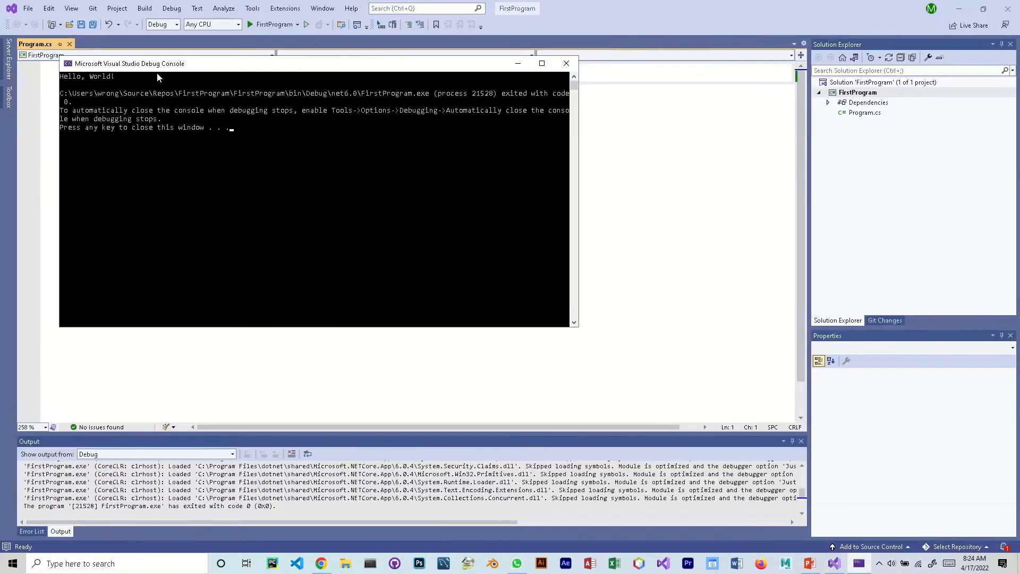
left_click_drag(207, 63, 546, 169)
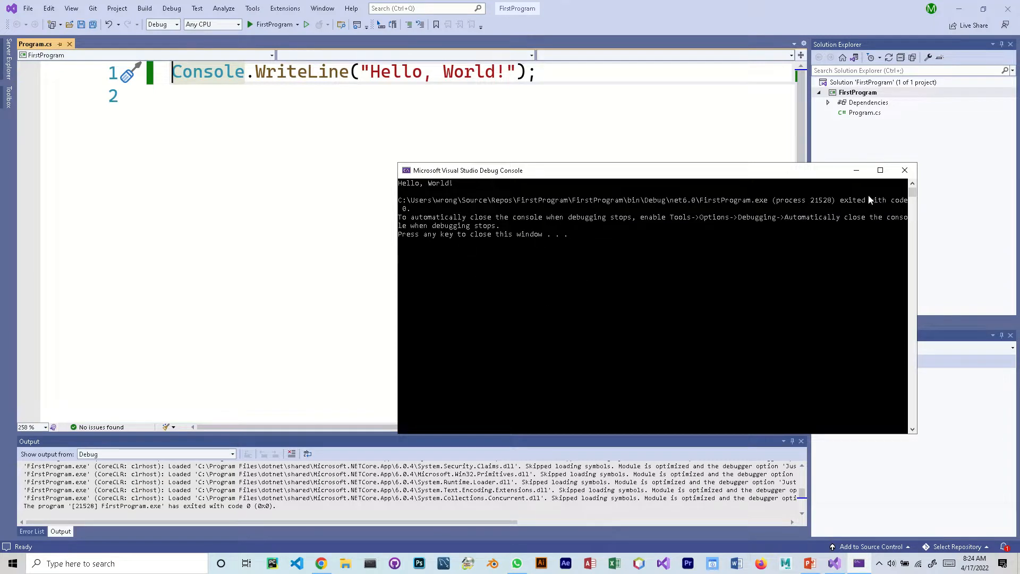
left_click(905, 170)
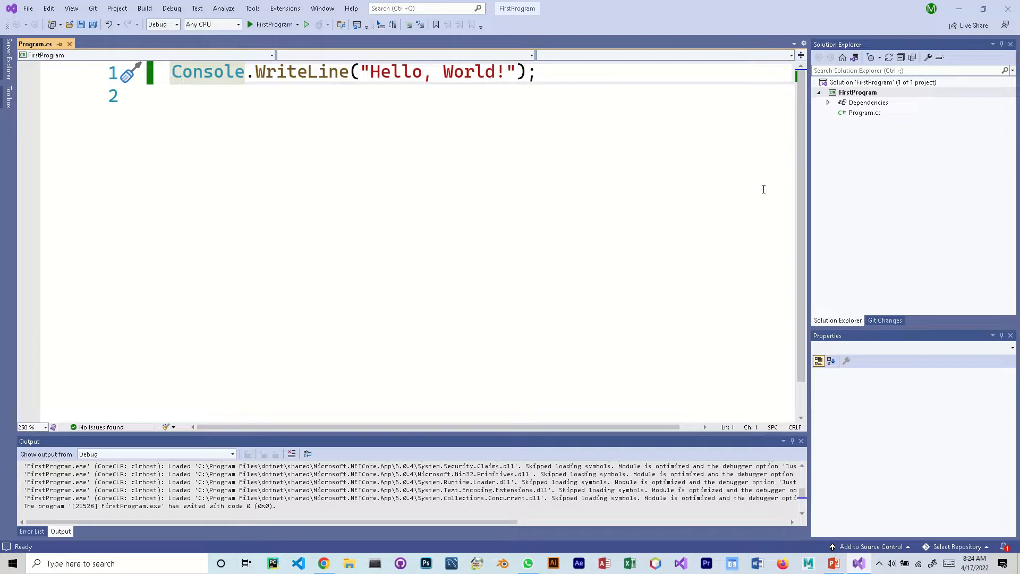
Add a new class file named Rectangle to the FirstProgram project via Add > Class.
left_click(864, 113)
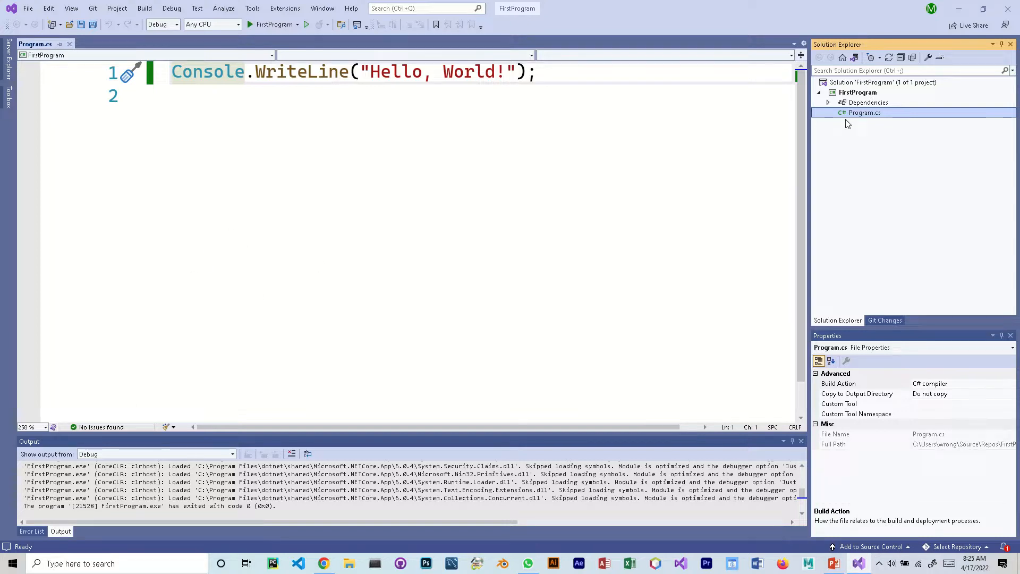
left_click(858, 92)
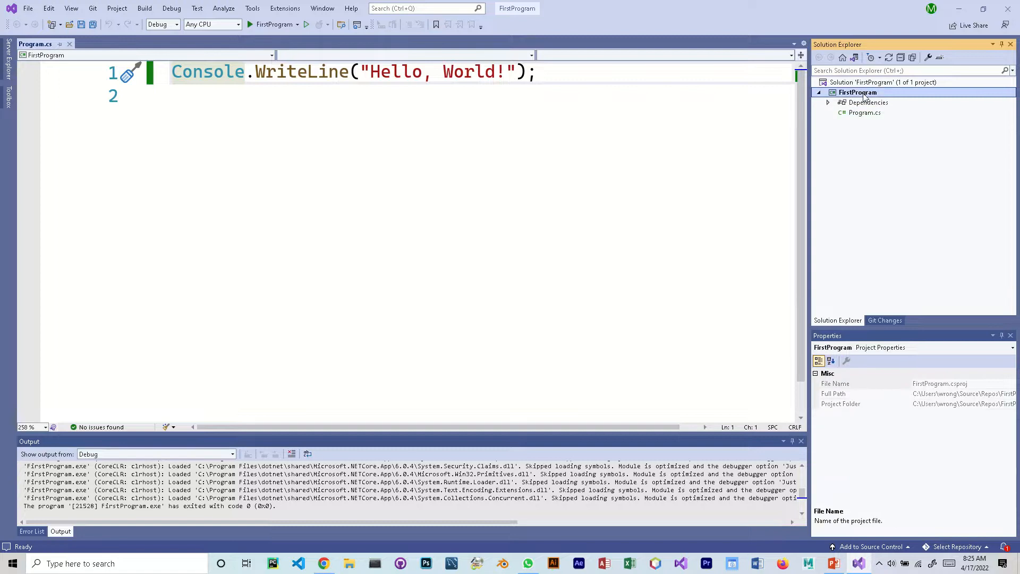
right_click(866, 97)
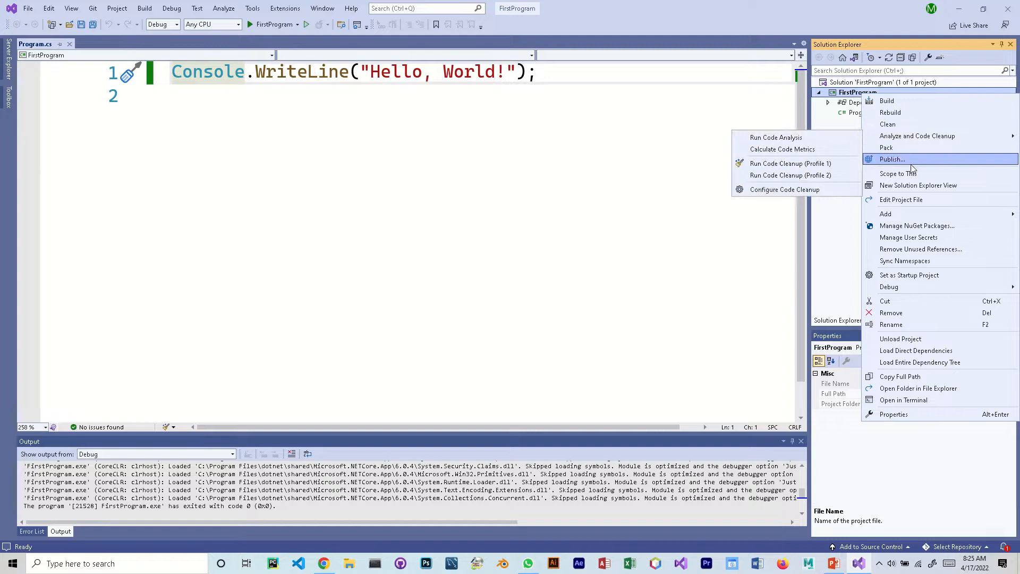
mouse_move(885, 213)
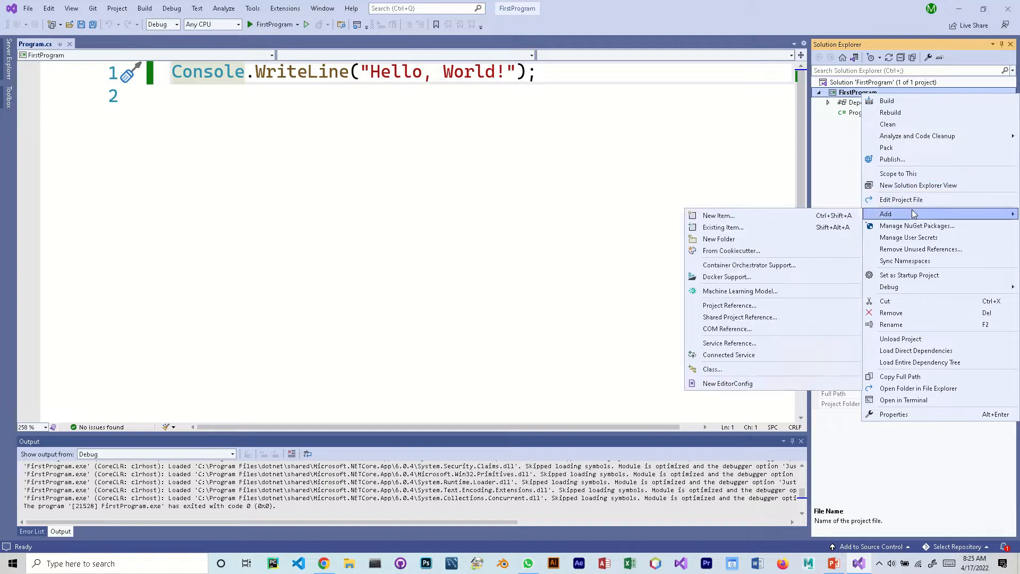
left_click(763, 373)
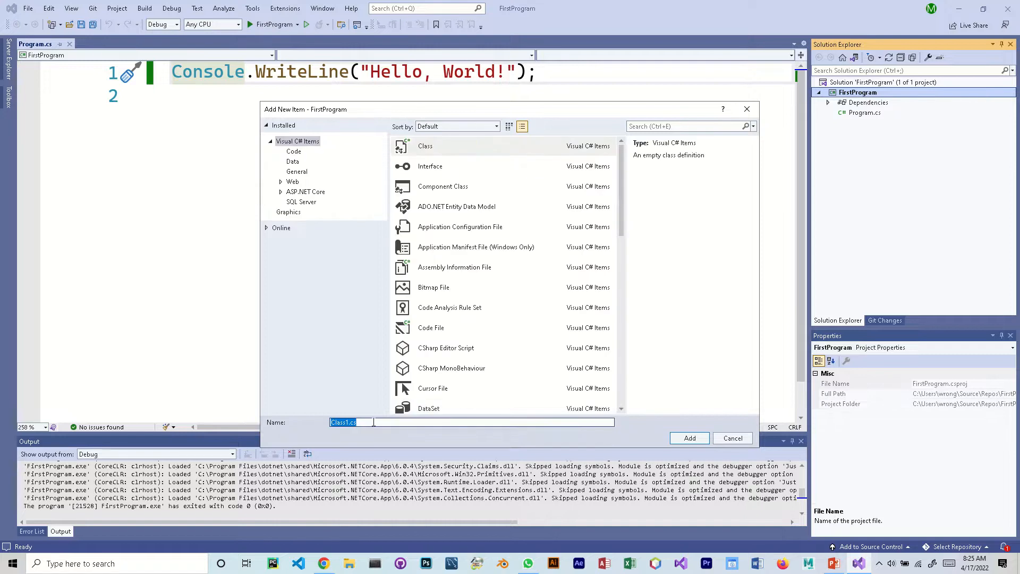
type("Rectangle")
key("Return")
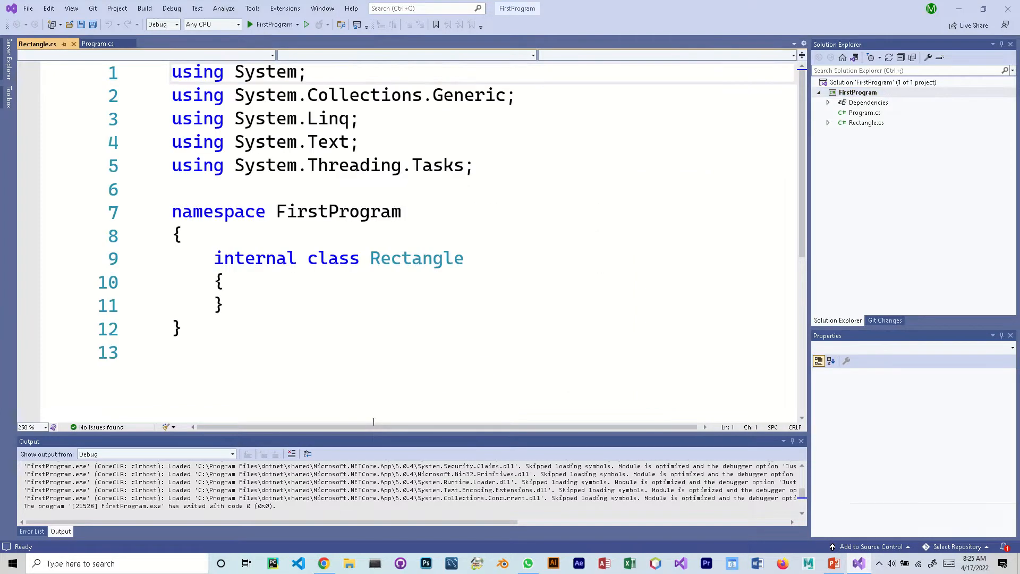
Declare private int length and private int width fields inside the Rectangle class body.
left_click(97, 43)
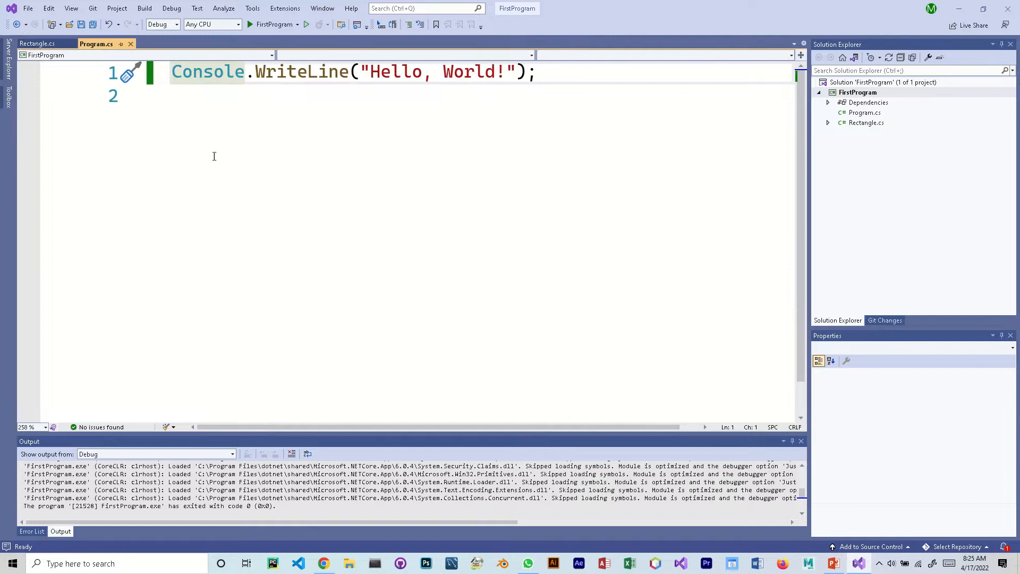
left_click(36, 43)
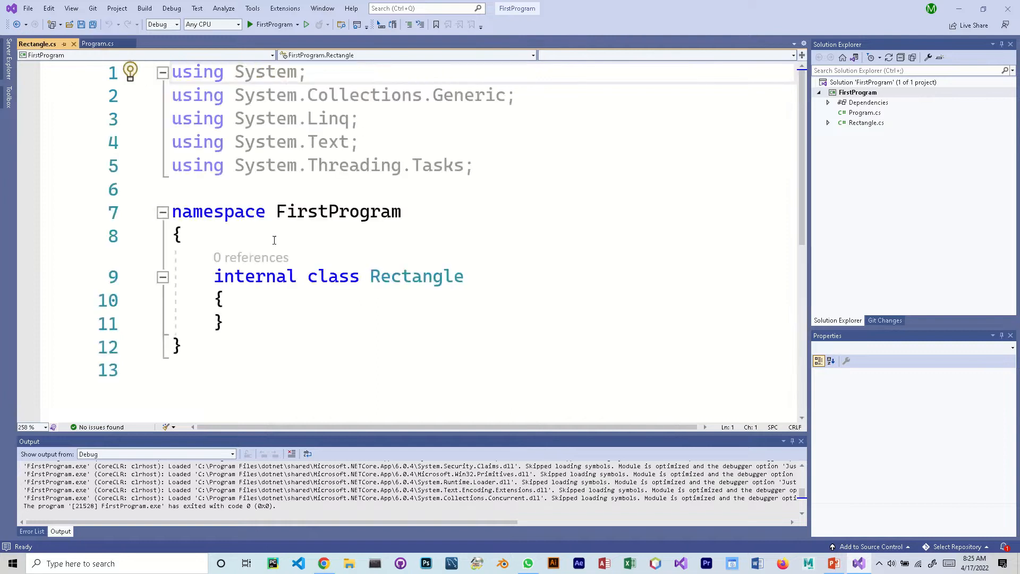
left_click(252, 303)
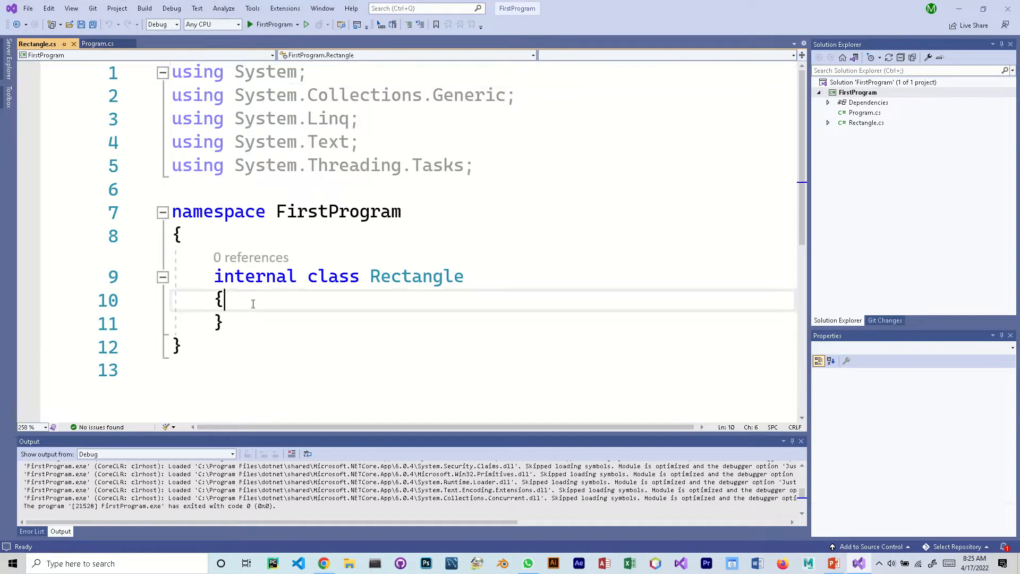
key("Return")
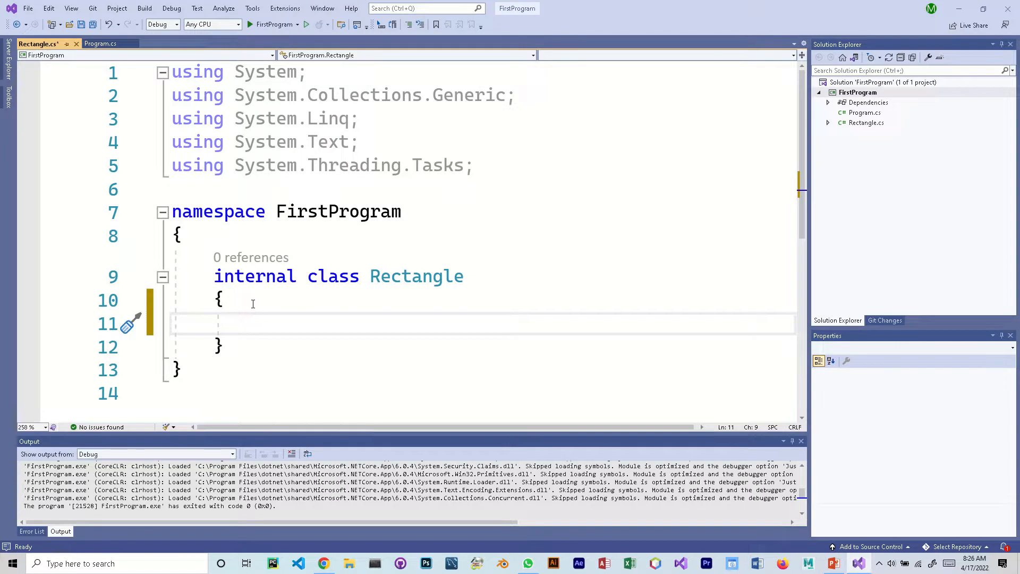
type("private int length;")
key("Return")
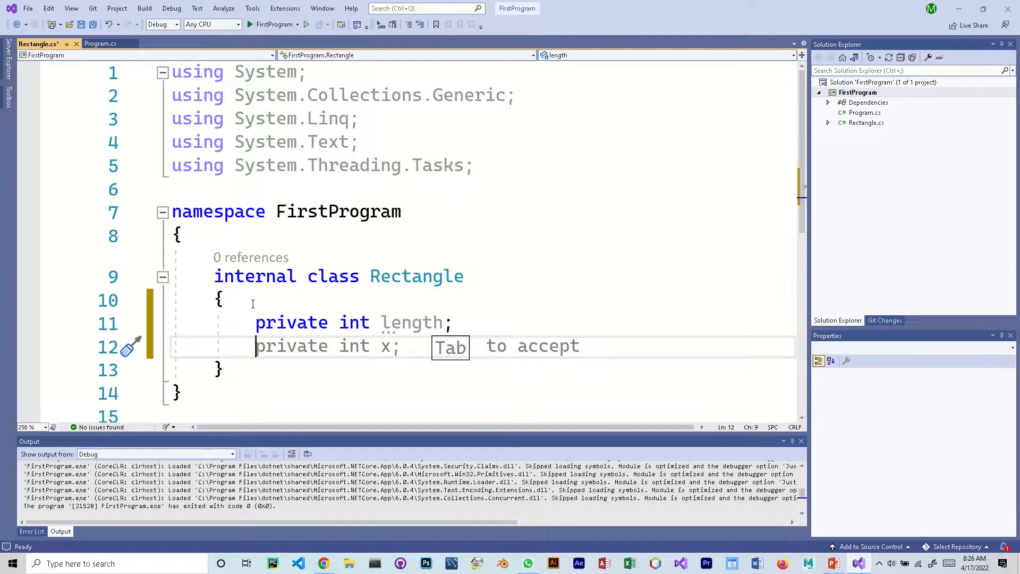
type("private int ")
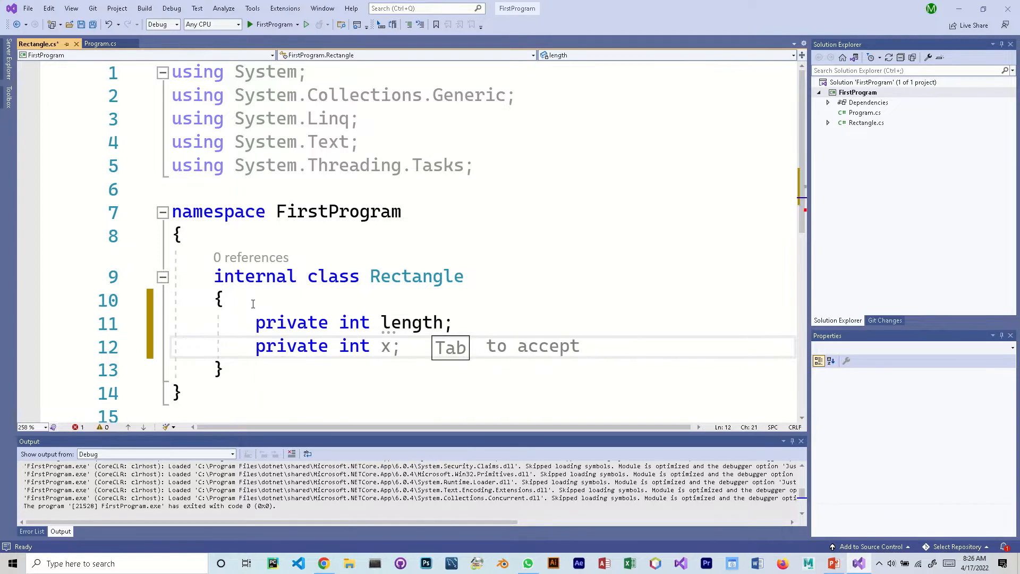
type("  with")
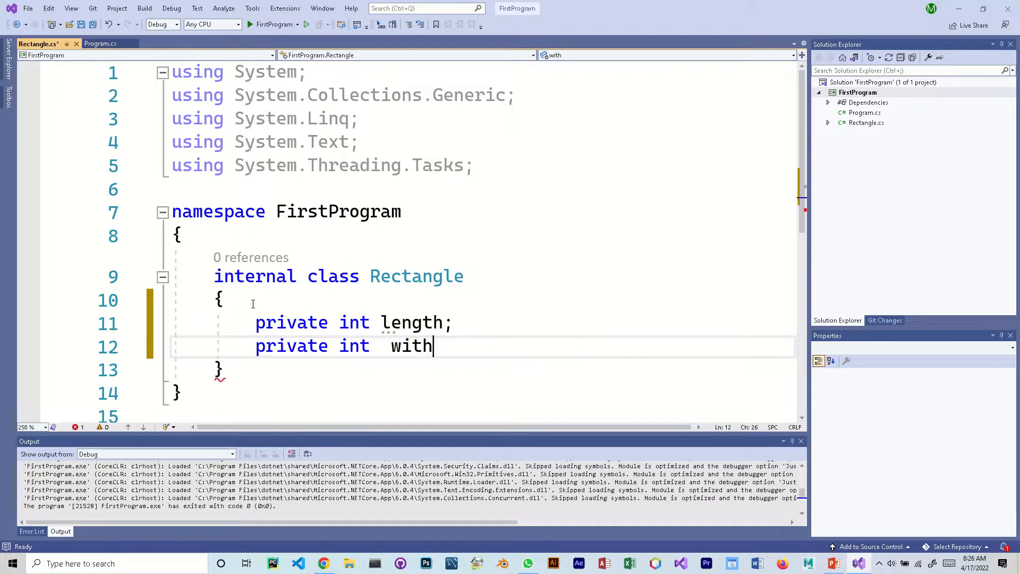
key("BackSpace")
key("BackSpace")
key("BackSpace")
key("BackSpace")
key("BackSpace")
type("width;")
key("Return")
key("Return")
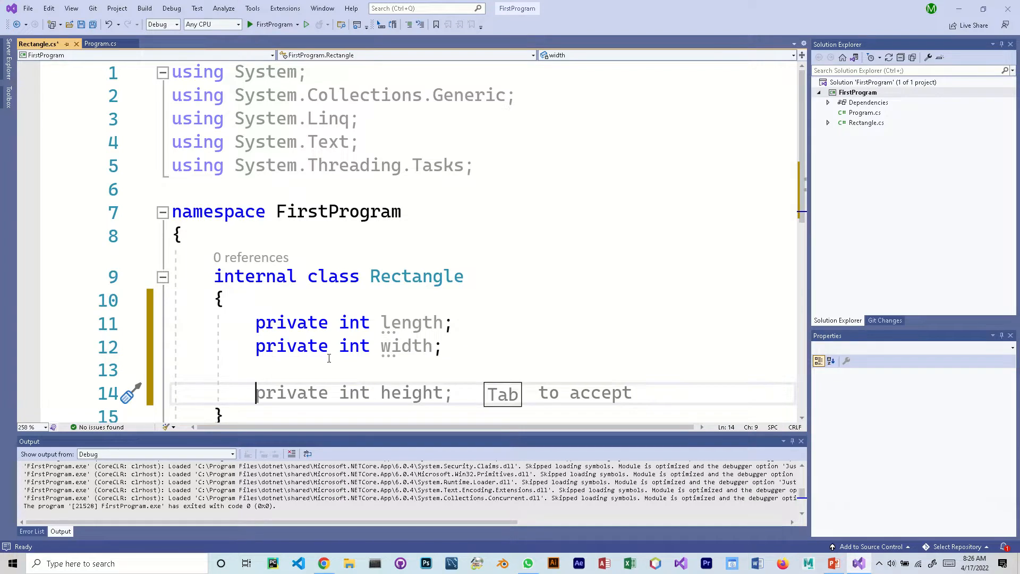
Encapsulate the length field into a public Length property via Quick Actions refactoring.
double_click(409, 323)
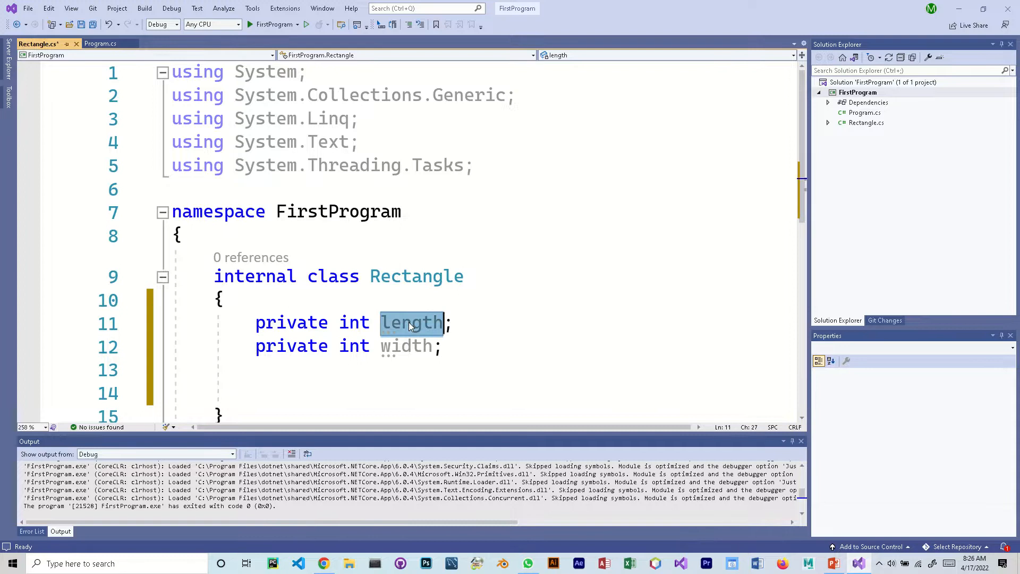
right_click(409, 322)
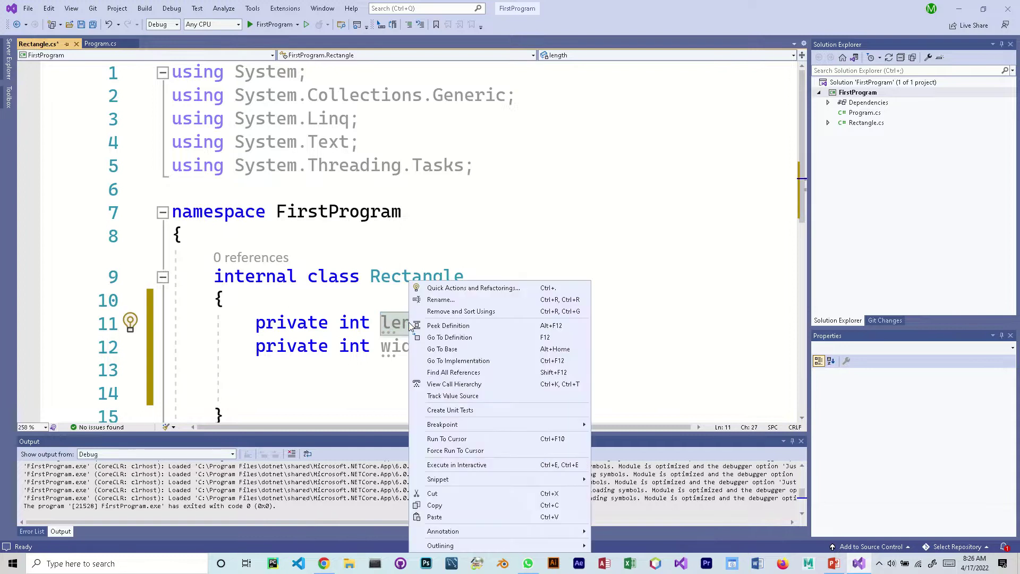
left_click(476, 289)
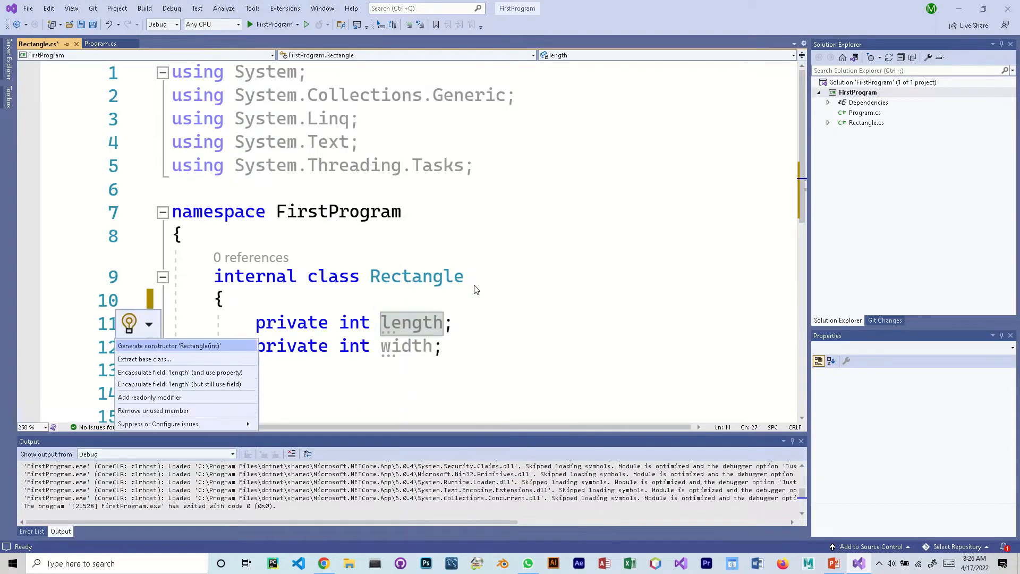
left_click(180, 372)
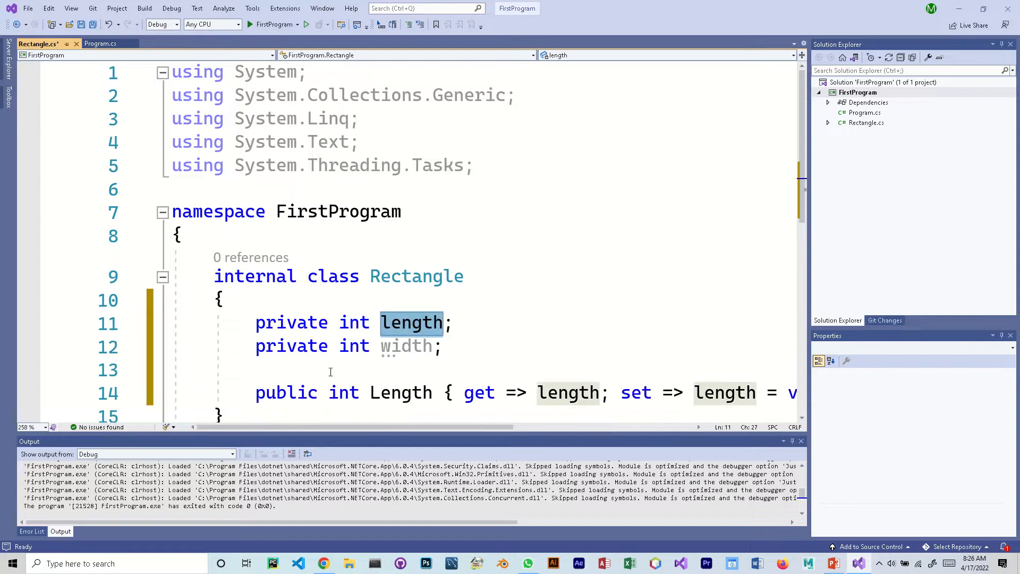
scroll(433, 359, "down", 3)
mouse_move(388, 427)
left_mouse_down()
mouse_move(351, 429)
mouse_move(528, 425)
left_mouse_up()
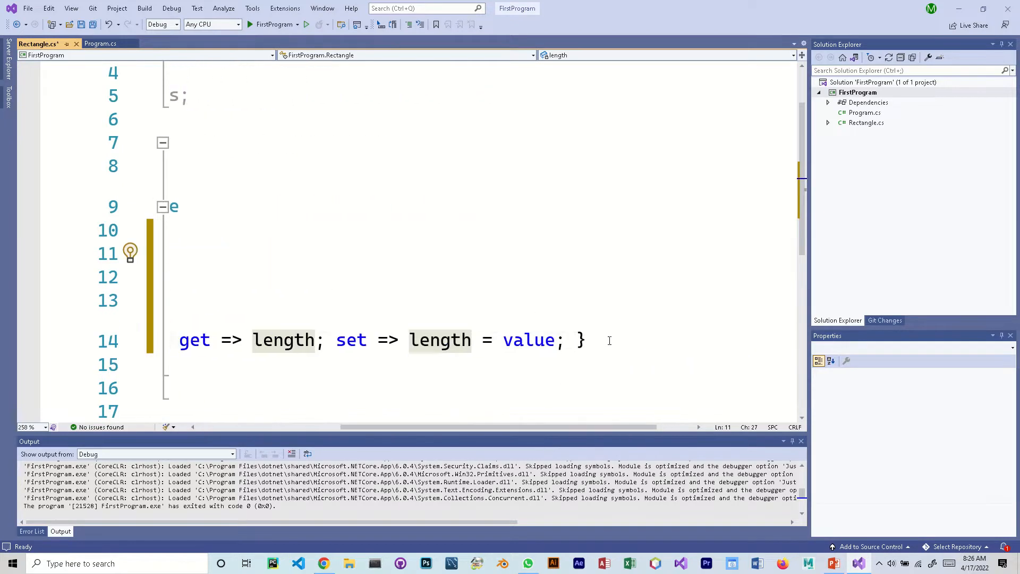
Add a public Width property below Length by accepting the IntelliSense suggestion.
left_click(614, 339)
key("Return")
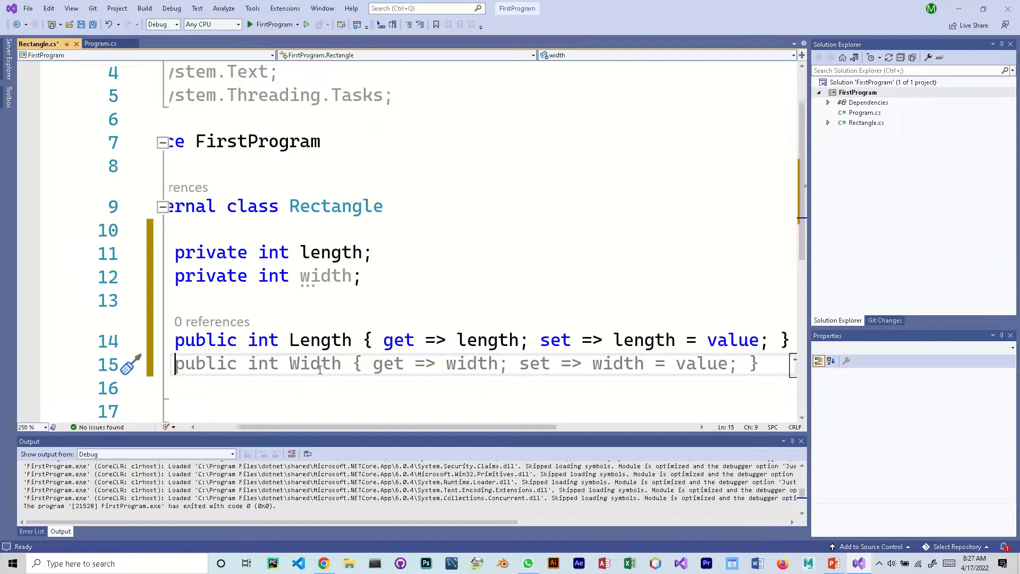
key("Tab")
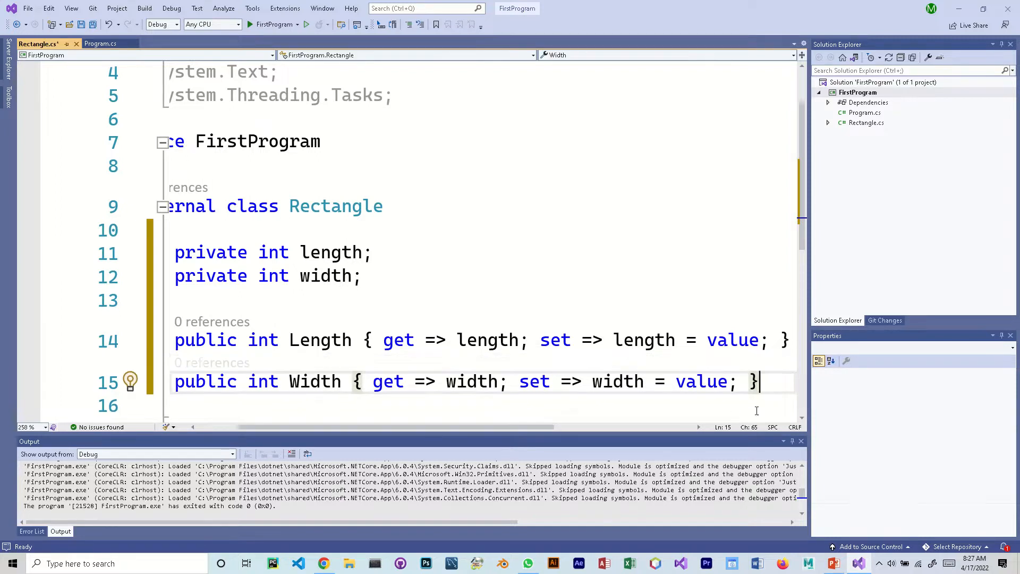
key("Return")
key("Return")
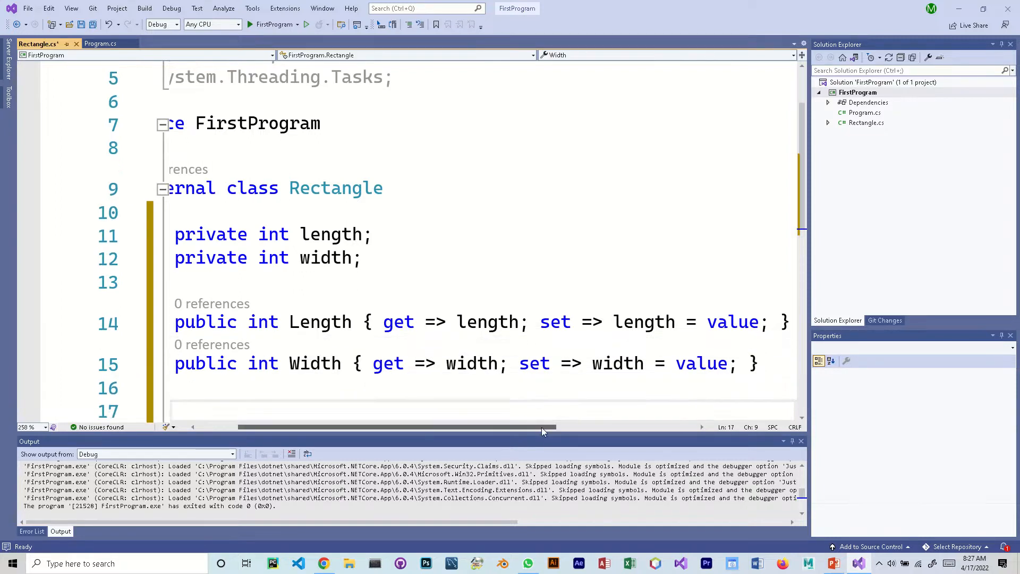
left_click_drag(541, 427, 393, 427)
scroll(373, 346, "down", 3)
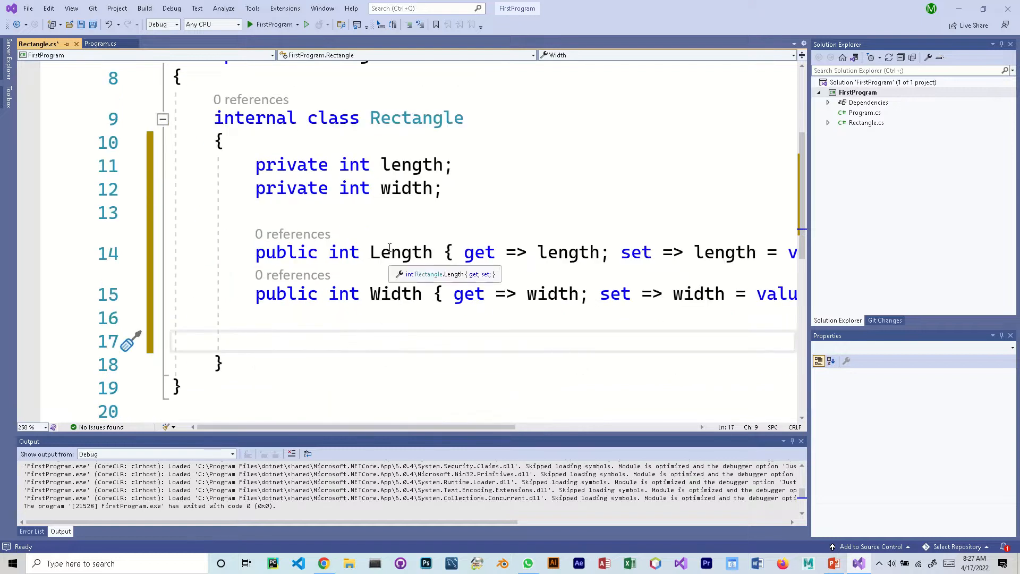
Start a line in Program.cs, discard the typed word, and look up the FirstProgram namespace name in Rectangle.cs.
left_click(101, 43)
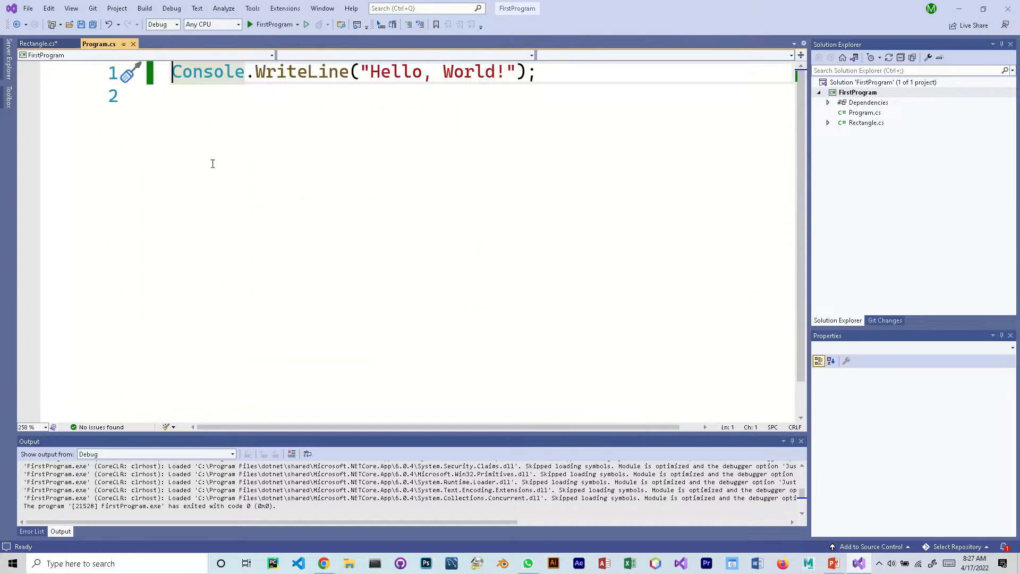
left_click(594, 77)
key("Return")
key("Return")
type("Program")
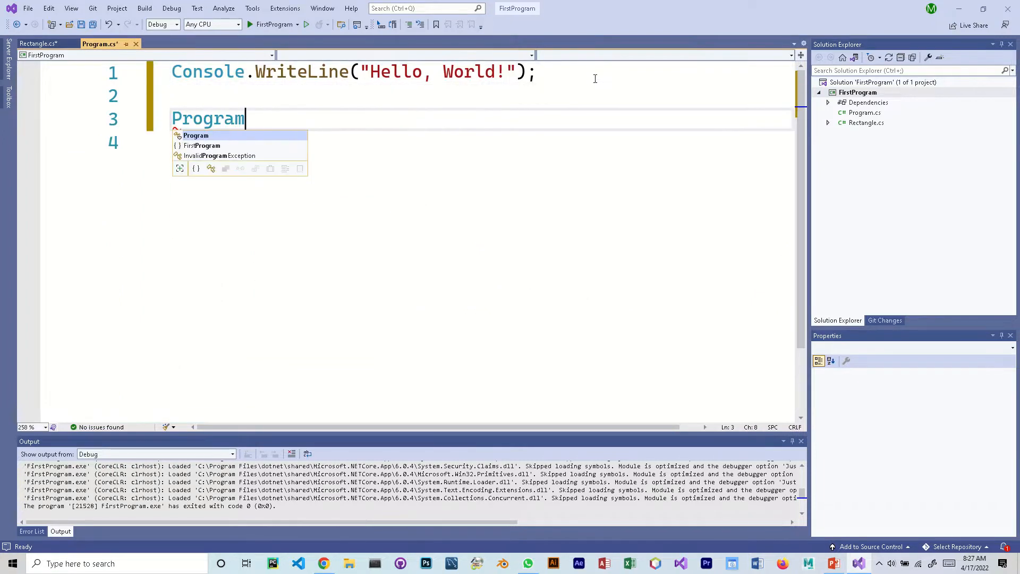
key("BackSpace")
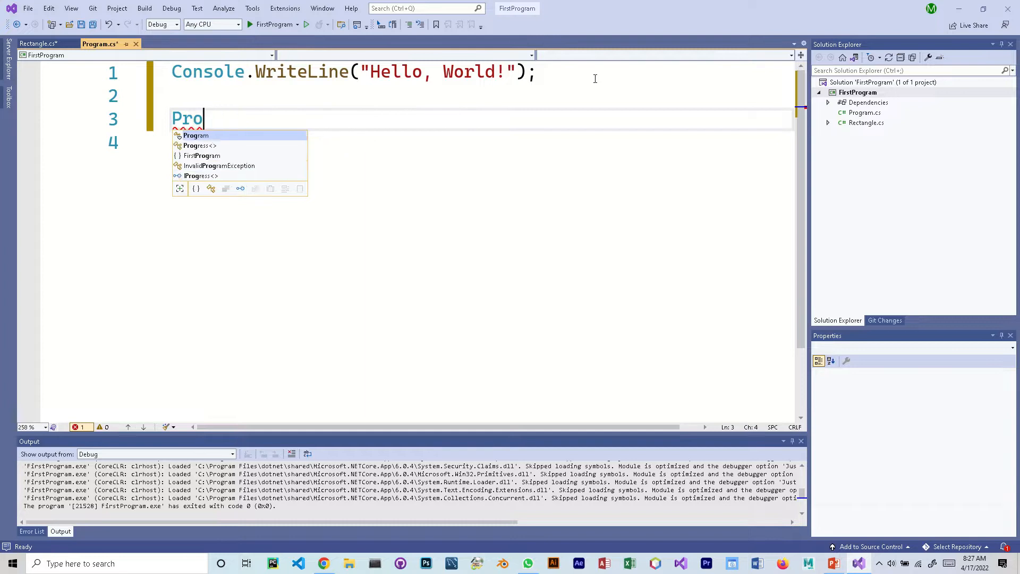
key("BackSpace")
key("BackSpace")
key("BackSpace")
key("BackSpace")
key("BackSpace")
key("BackSpace")
key("BackSpace")
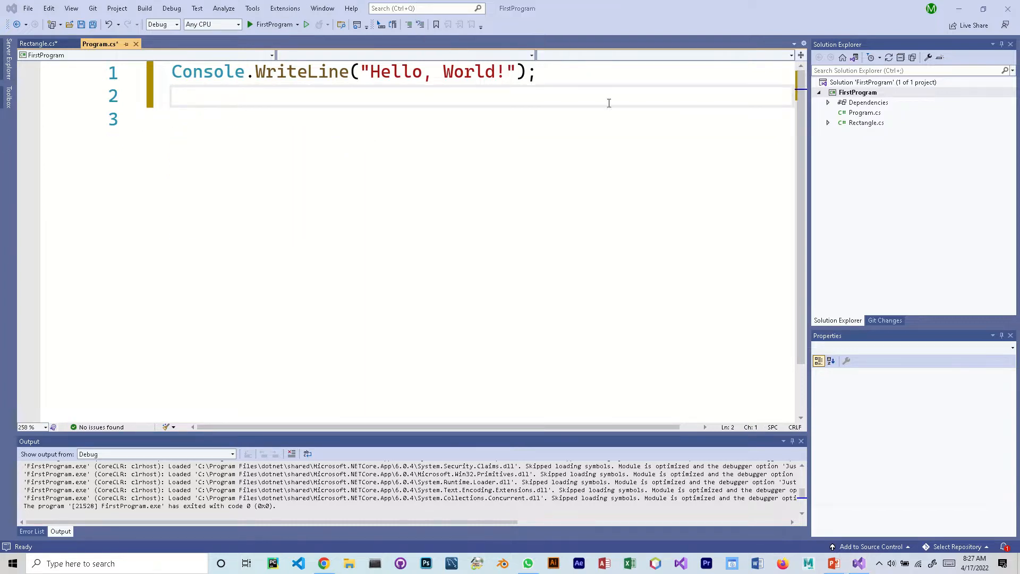
left_click(36, 43)
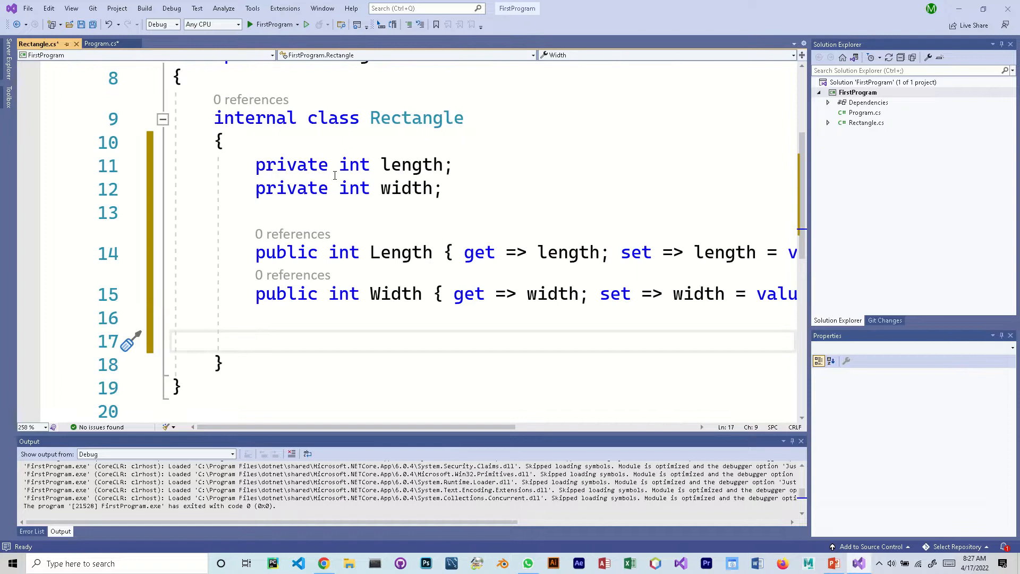
scroll(335, 239, "up", 3)
scroll(334, 199, "up", 3)
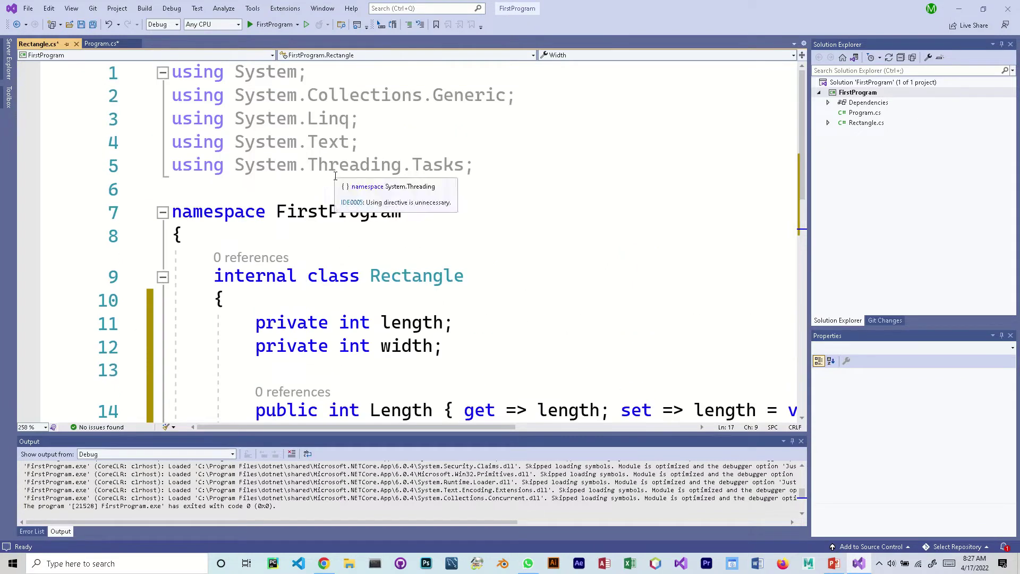
double_click(323, 212)
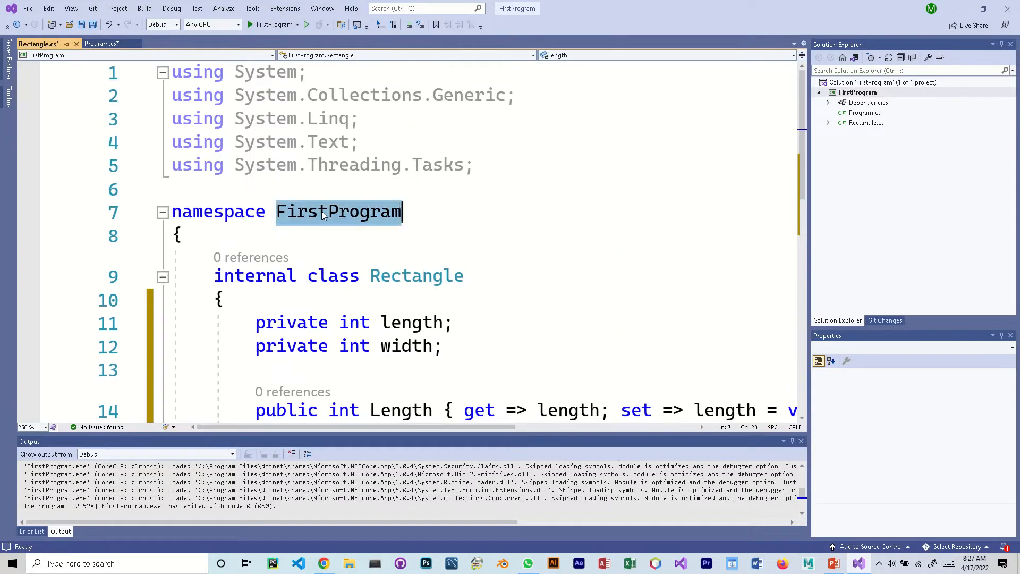
Insert 'using FirstProgram;' at the top of Program.cs and blank lines after the Console statement.
left_click(103, 44)
left_click(173, 76)
key("Return")
key("Return")
key("Return")
left_click(177, 76)
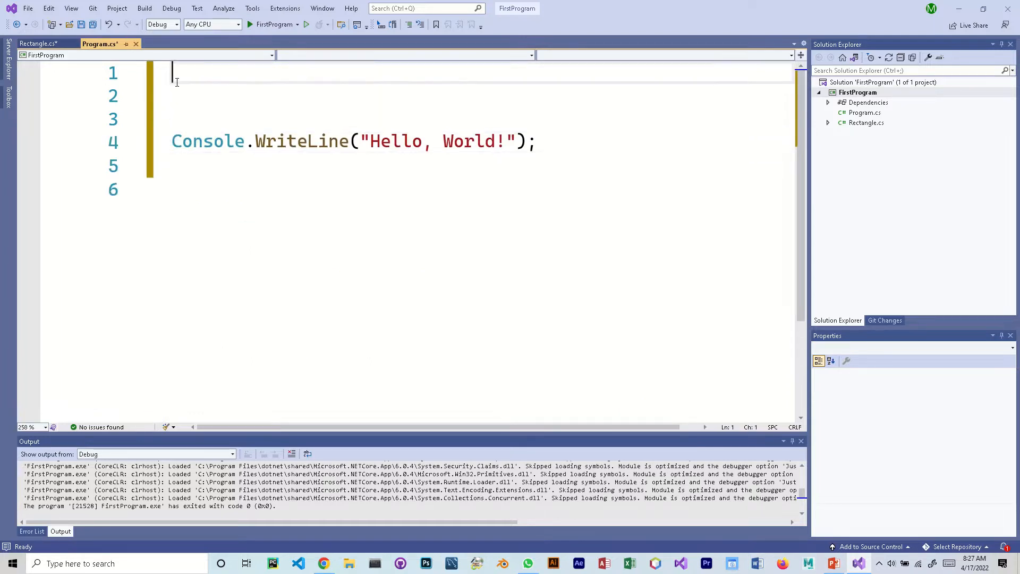
type("using FirstProgram;")
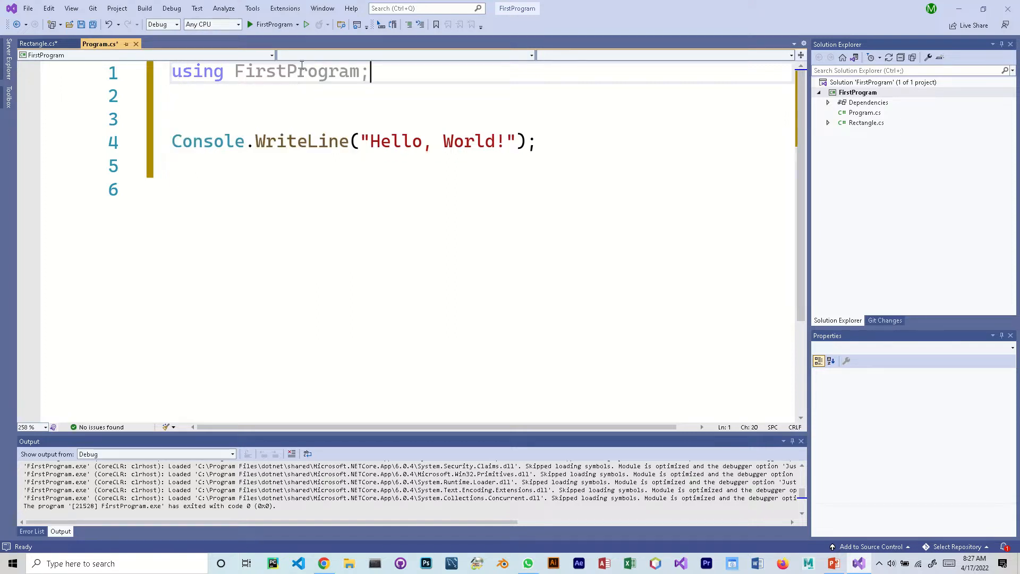
left_click(565, 140)
key("Return")
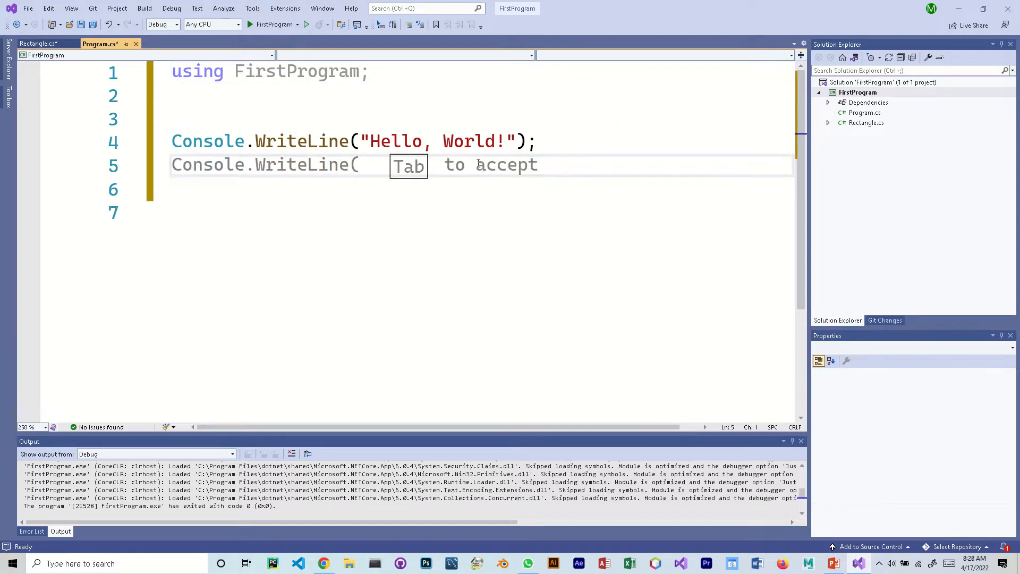
key("Return")
key("Escape")
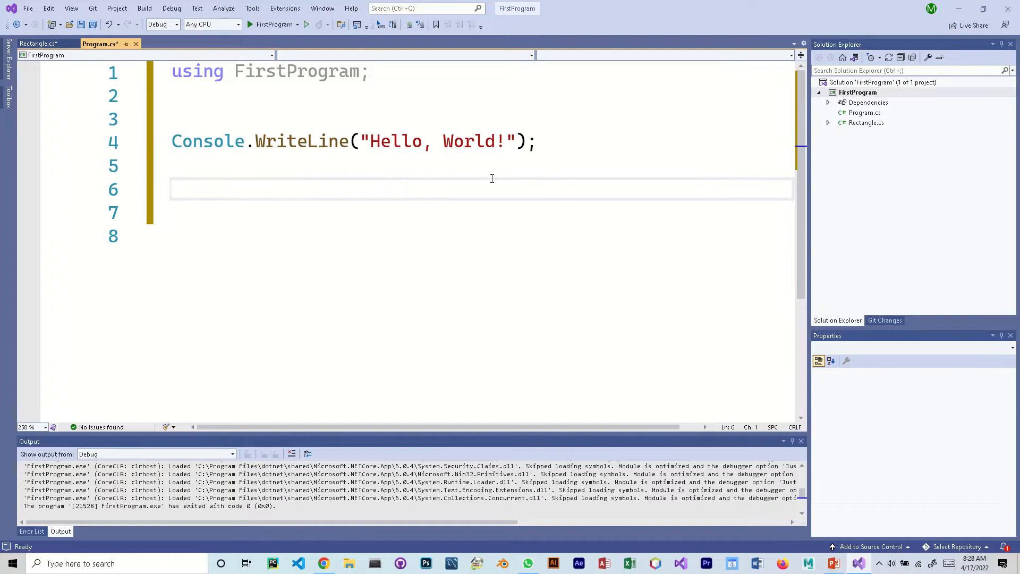
Write 'Rectangle rect = new Rectangle();' in Program.cs and remove the unfinished rect.Width line.
left_click(39, 44)
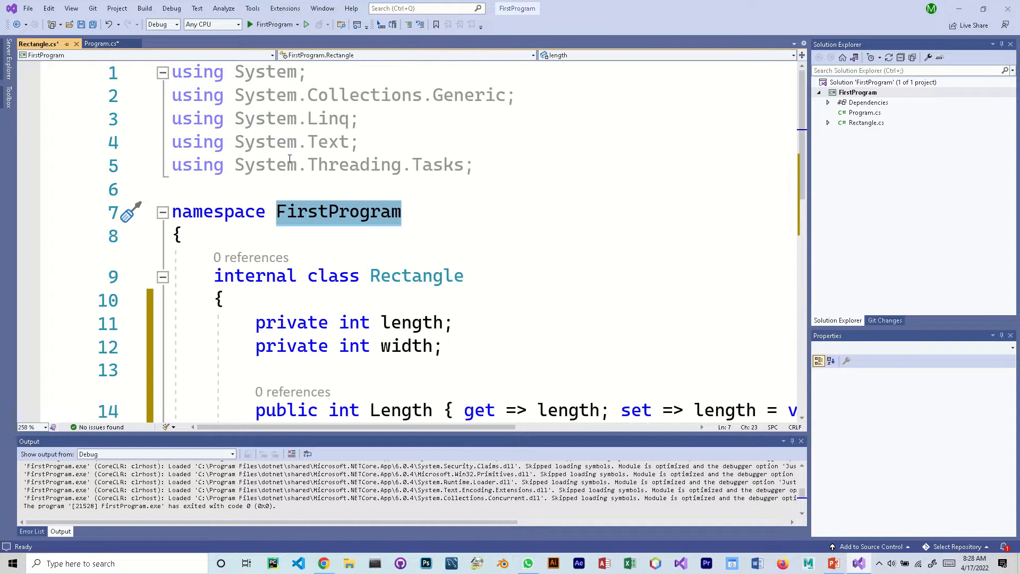
double_click(429, 277)
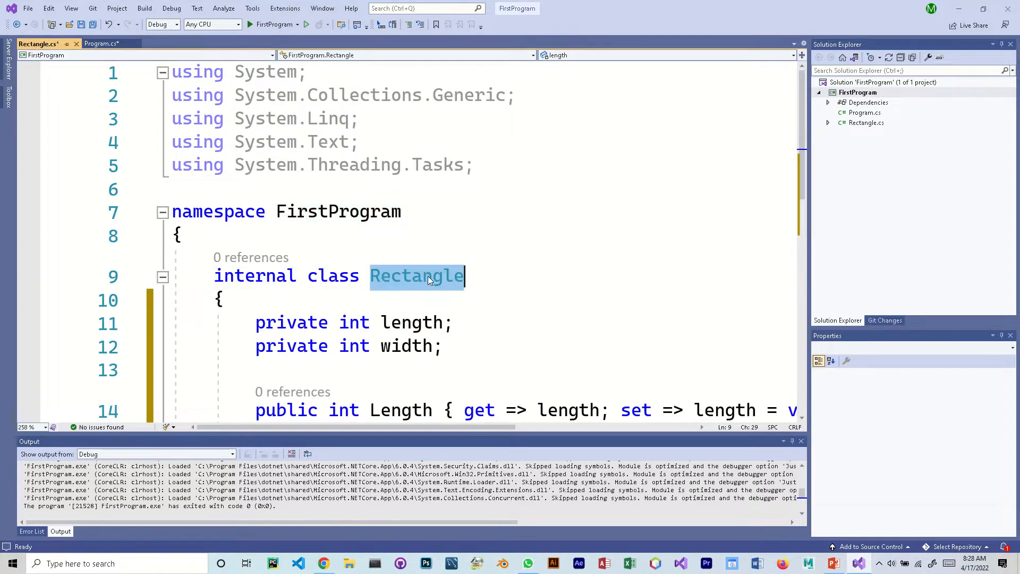
left_click(101, 44)
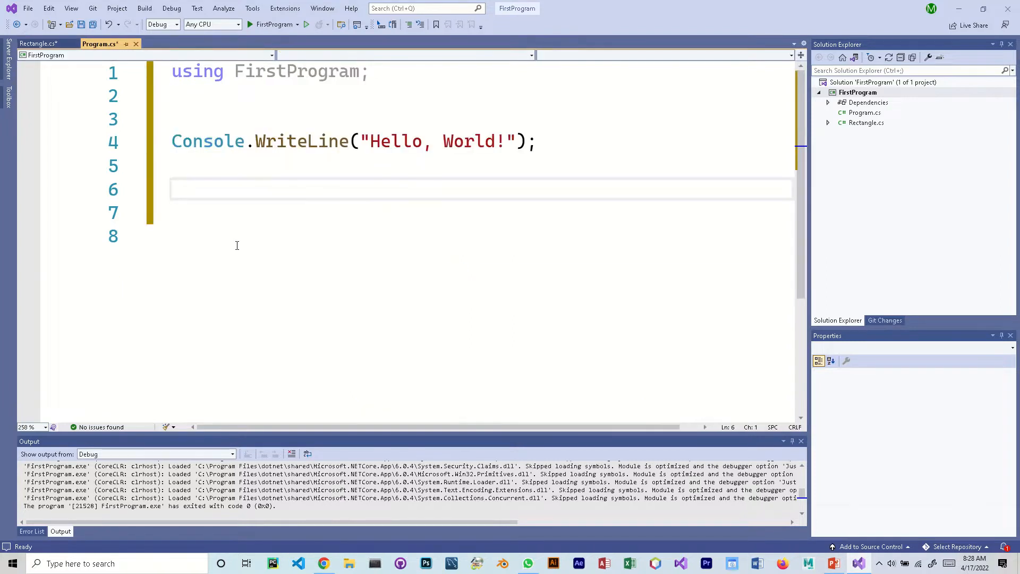
type("Recta")
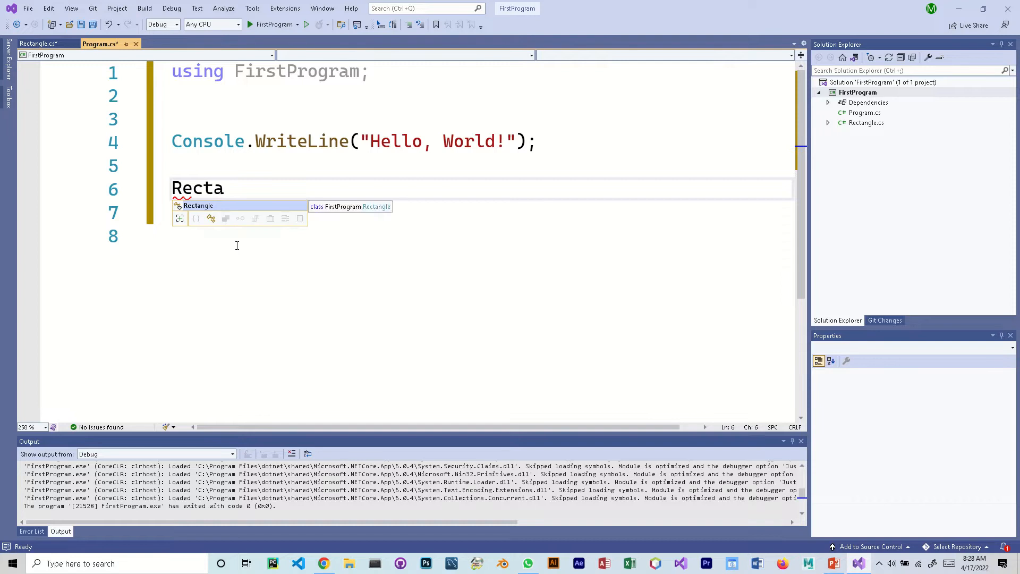
type("ngle ")
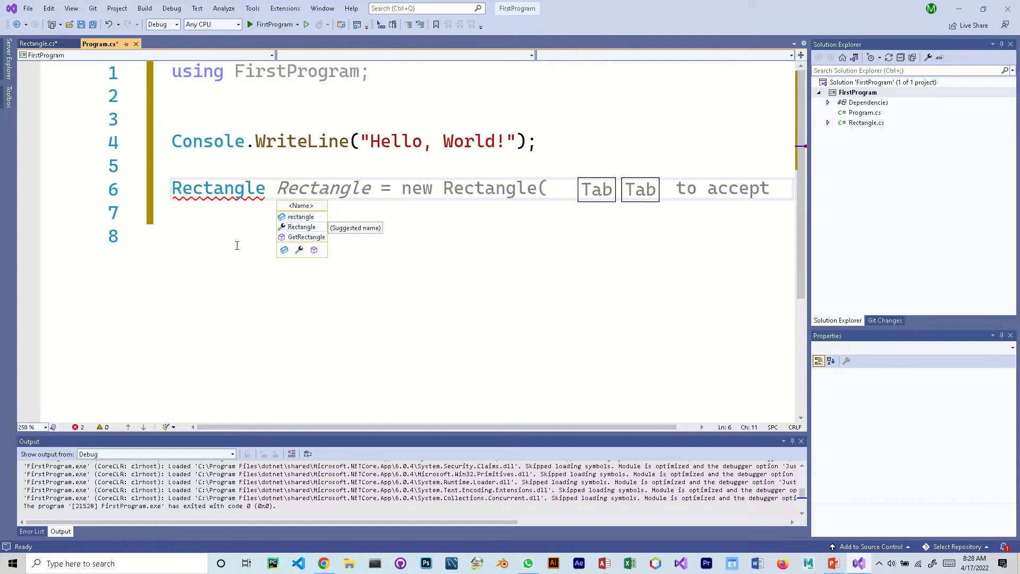
type("rect = new")
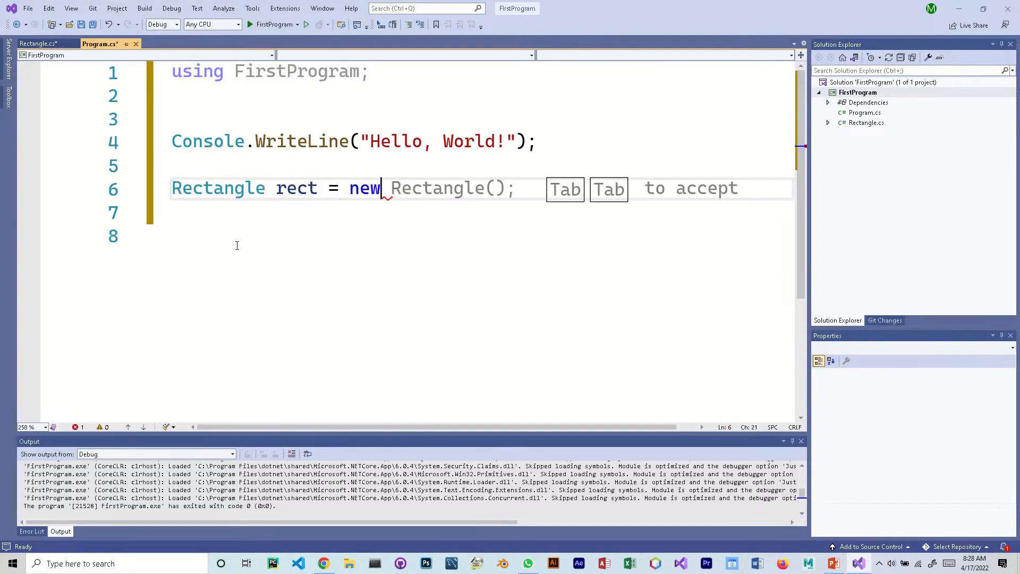
key("Tab")
key("Tab")
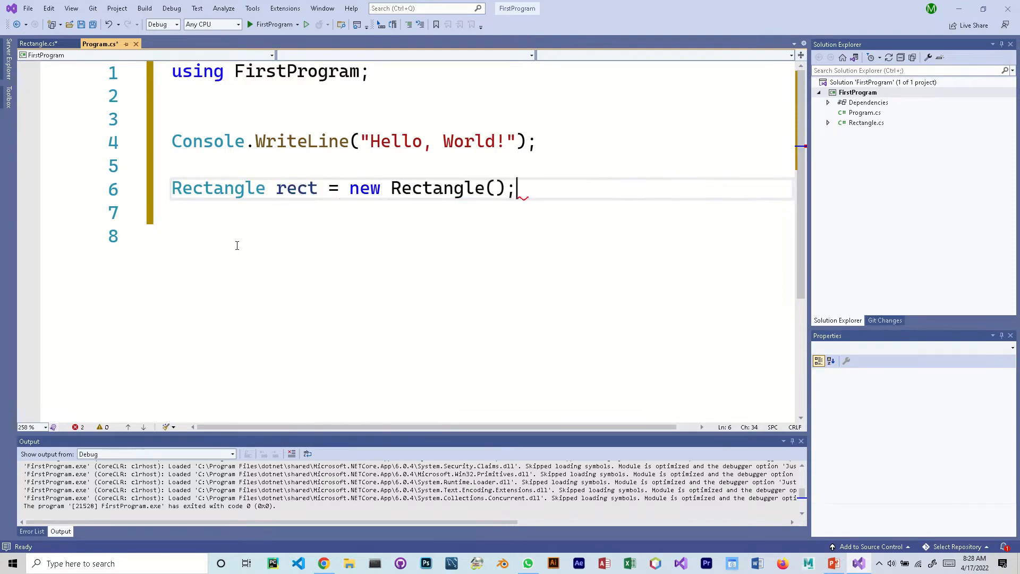
key("Return")
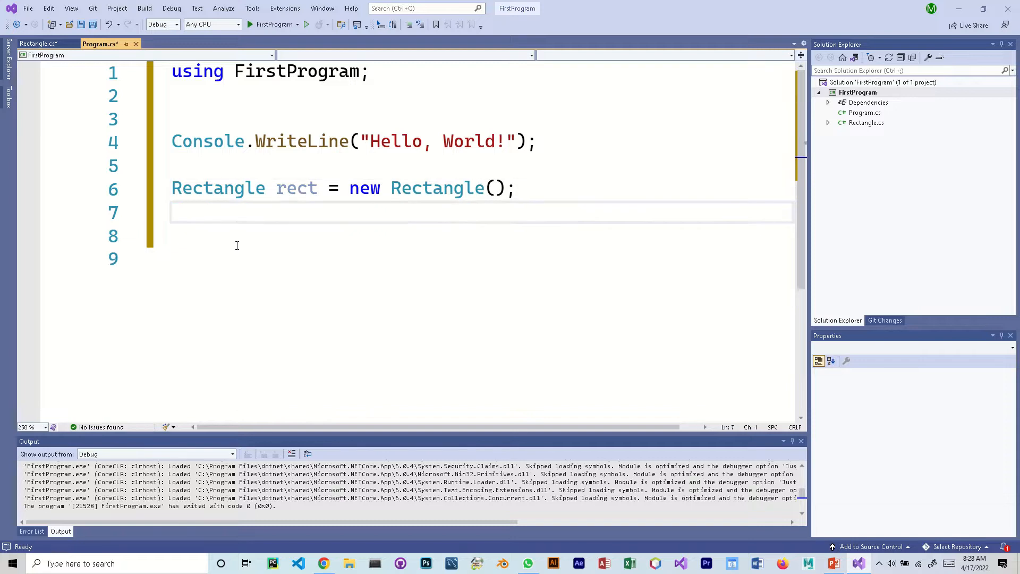
type("rect")
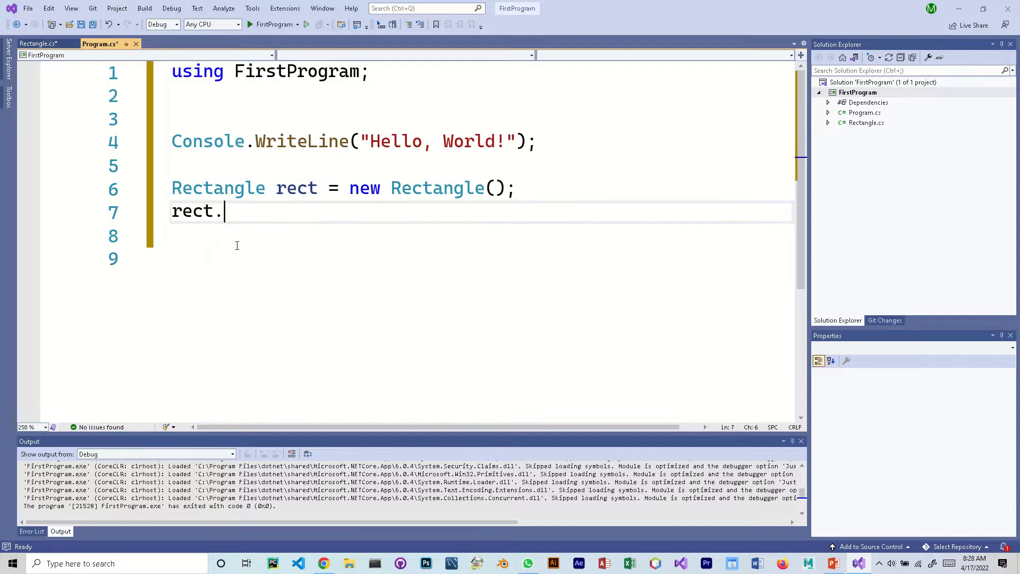
type(".")
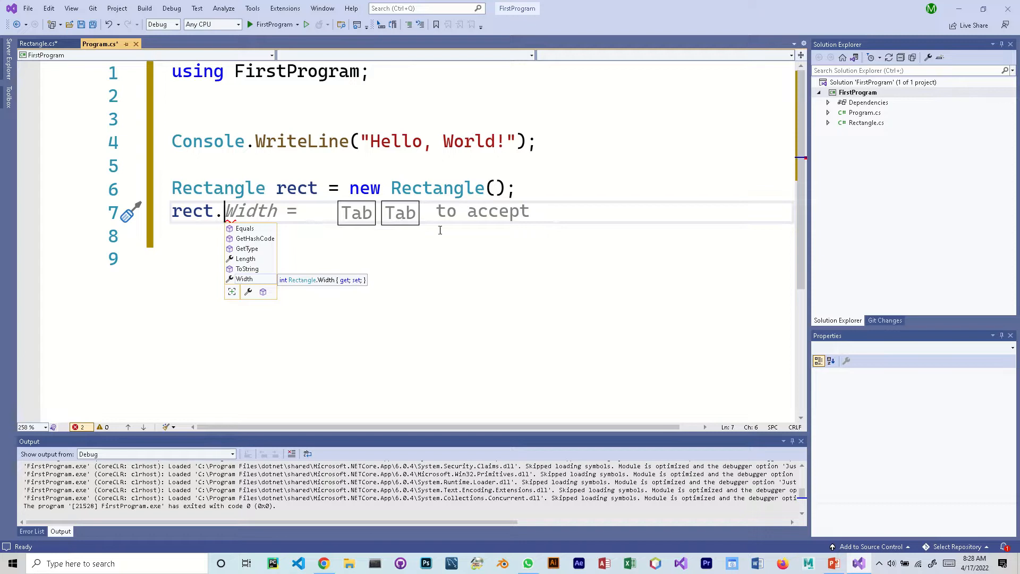
key("Tab")
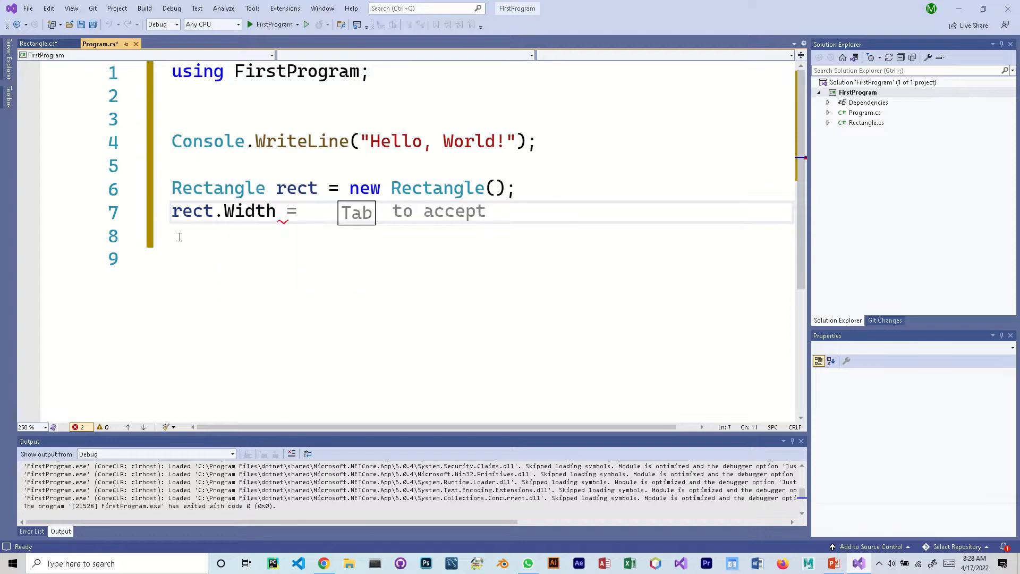
mouse_move(191, 212)
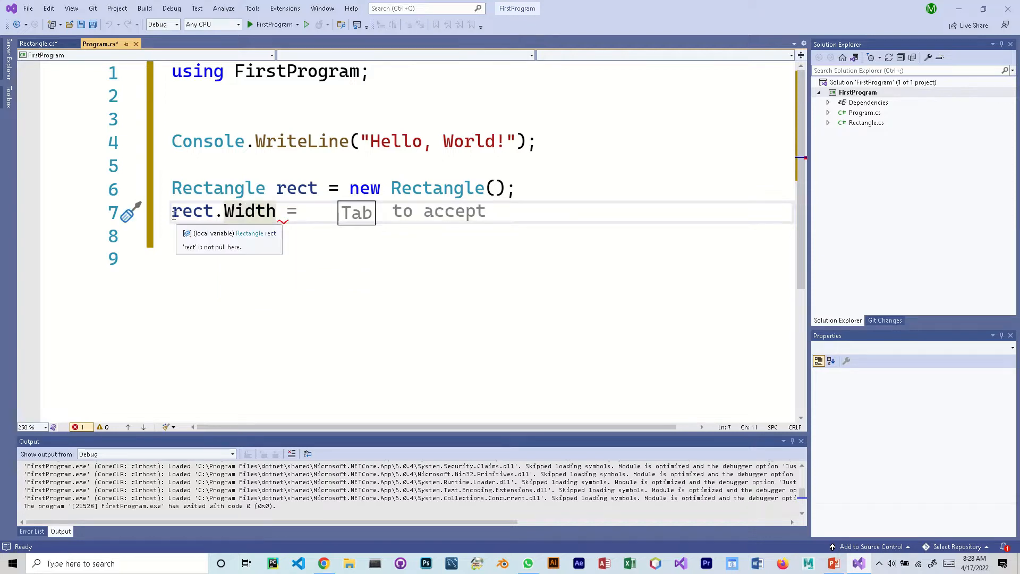
left_click_drag(173, 210, 312, 227)
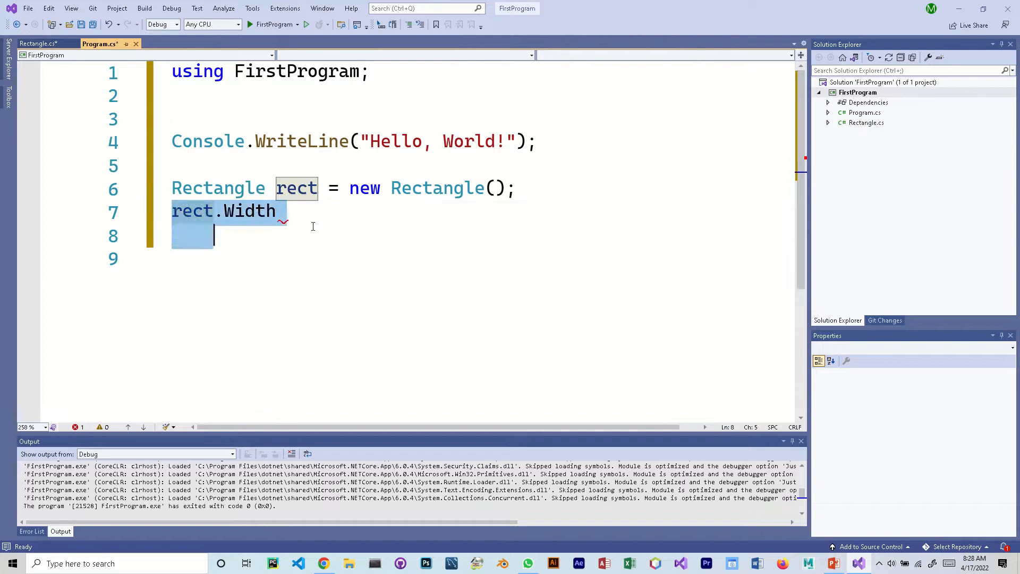
key("BackSpace")
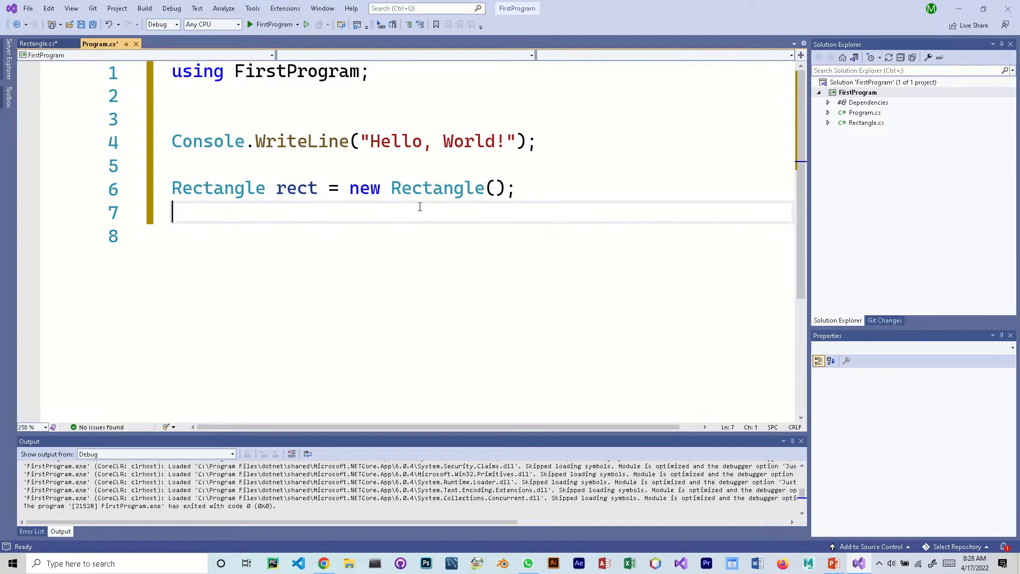
Add 'public int area() { return length * width; }' below the Width property in Rectangle.cs.
left_click(39, 43)
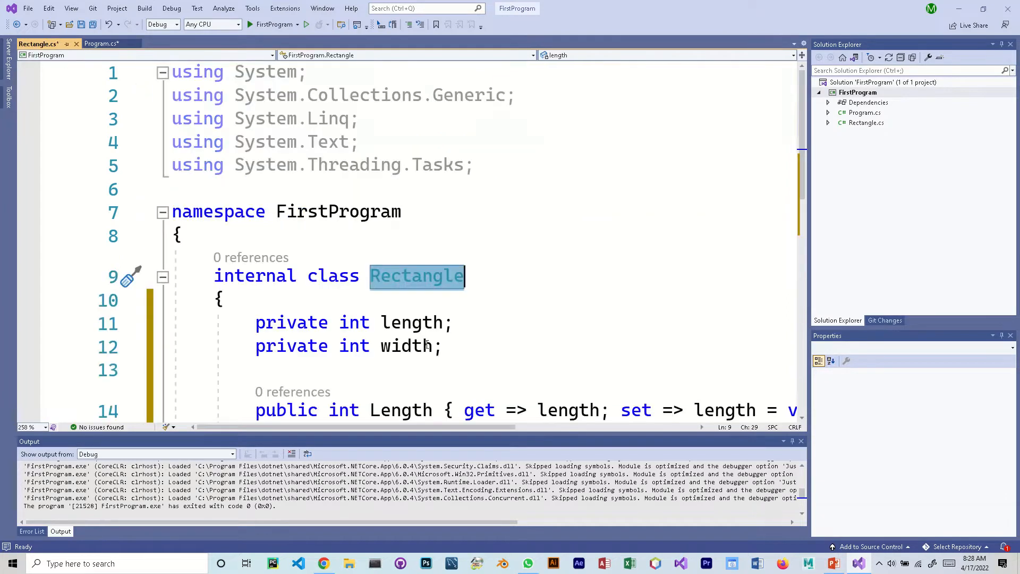
scroll(442, 368, "down", 1)
left_click(292, 352)
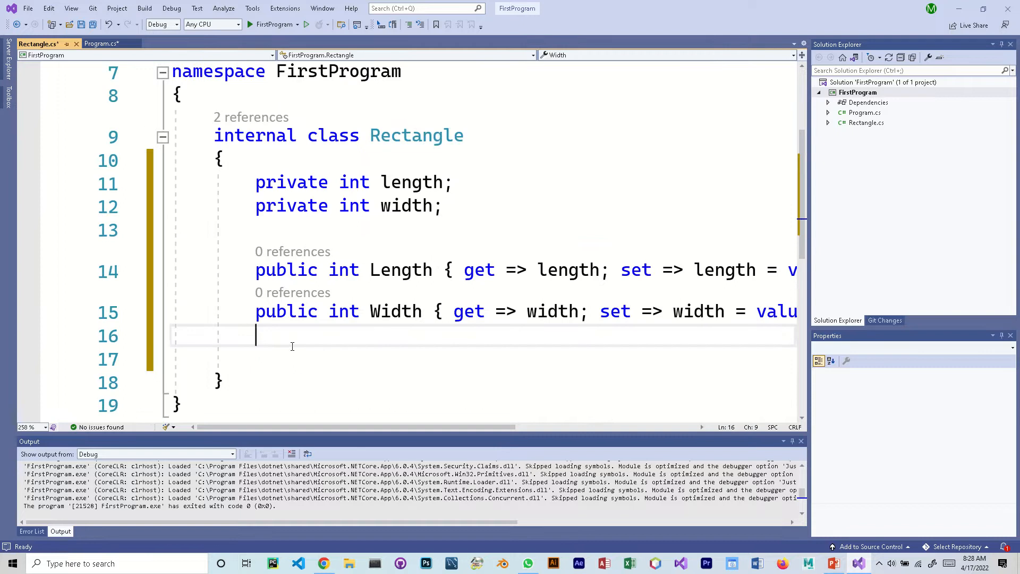
key("Return")
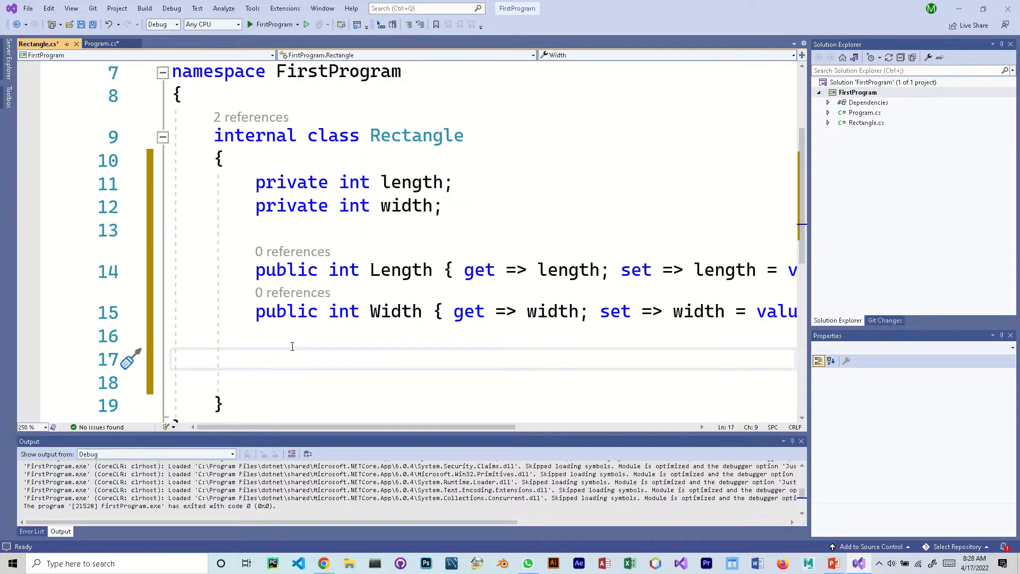
type("public ")
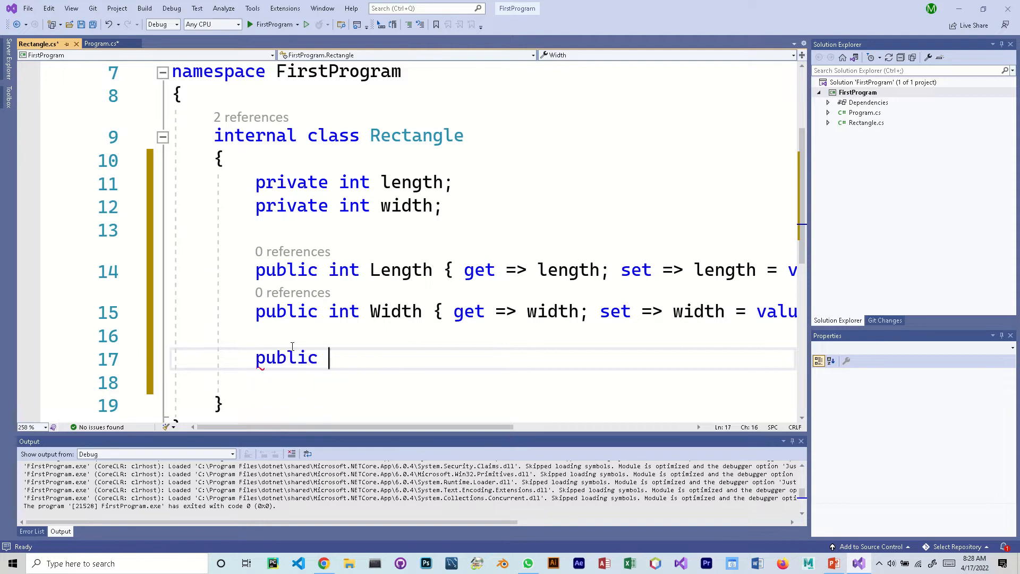
type("int ")
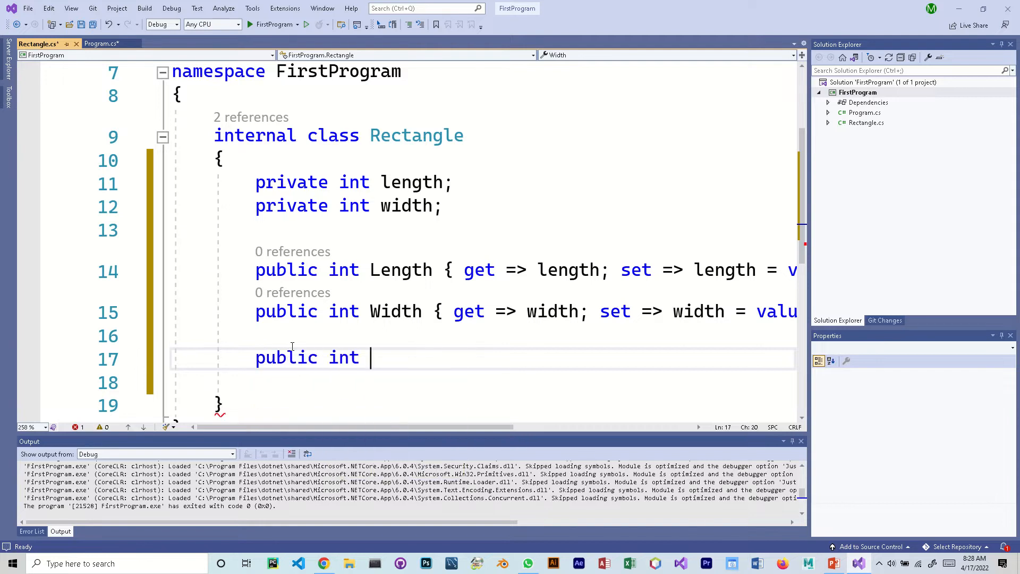
type("are")
type("a()")
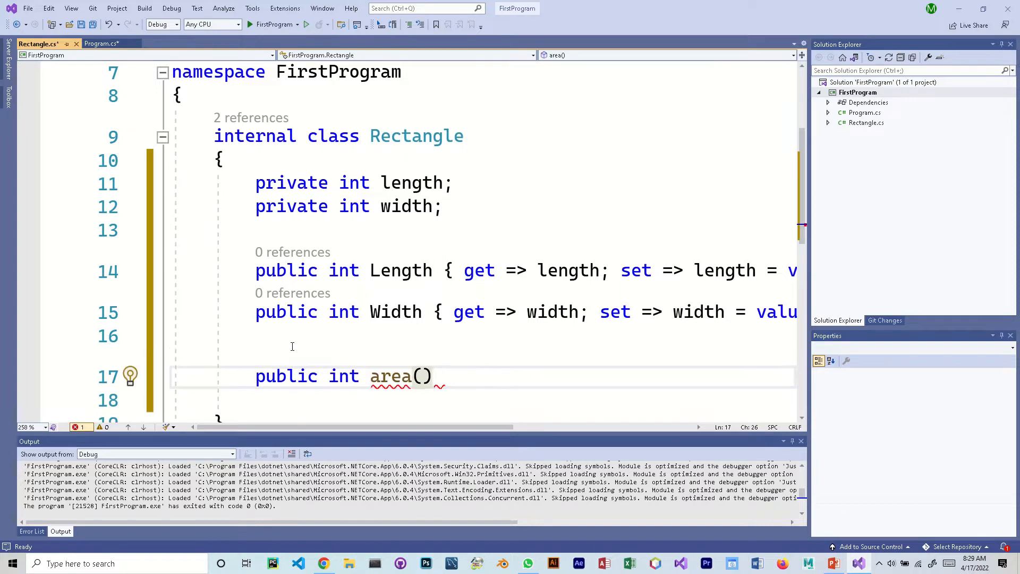
type(" {")
key("Return")
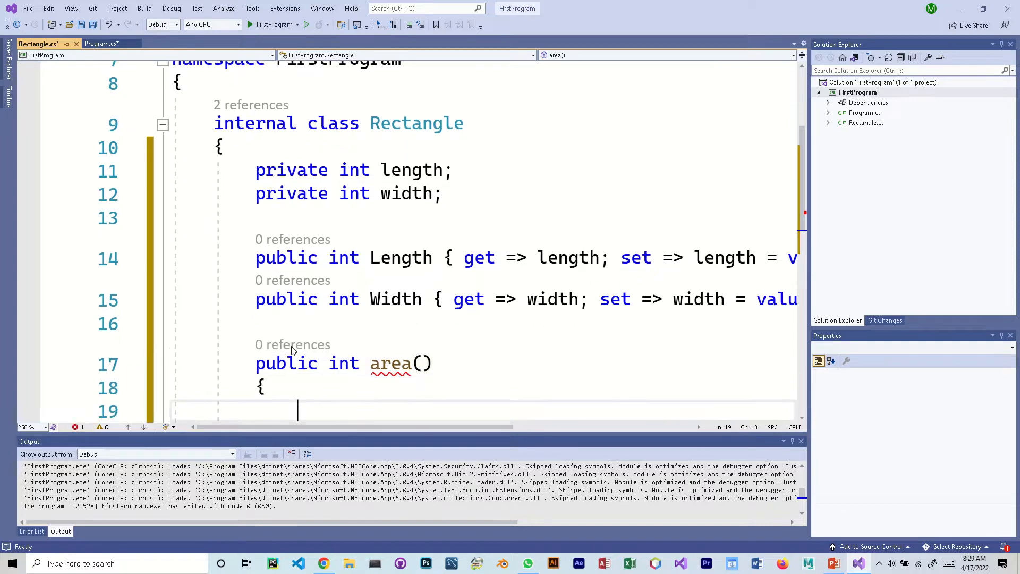
scroll(292, 351, "down", 1)
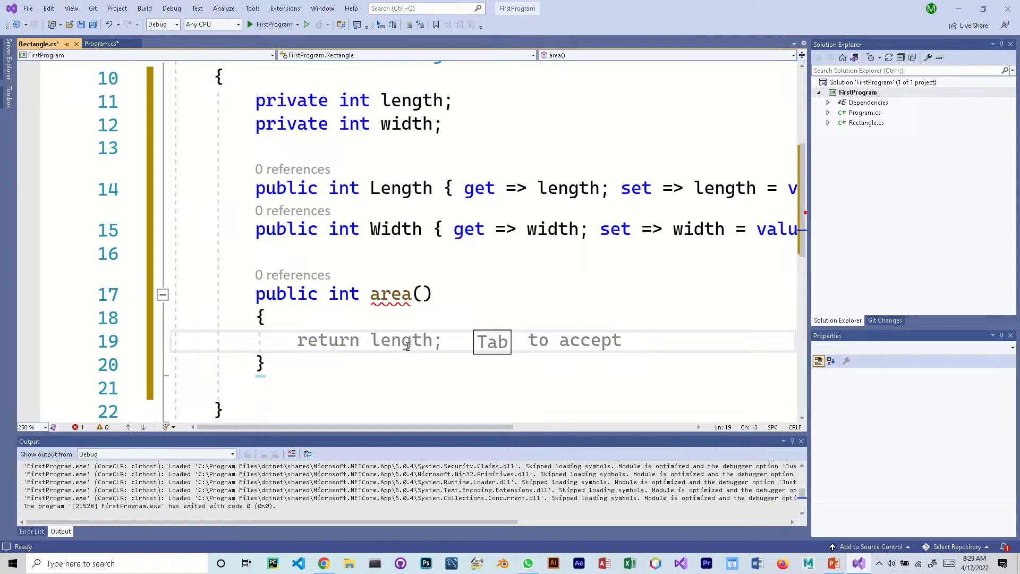
key("Tab")
key("BackSpace")
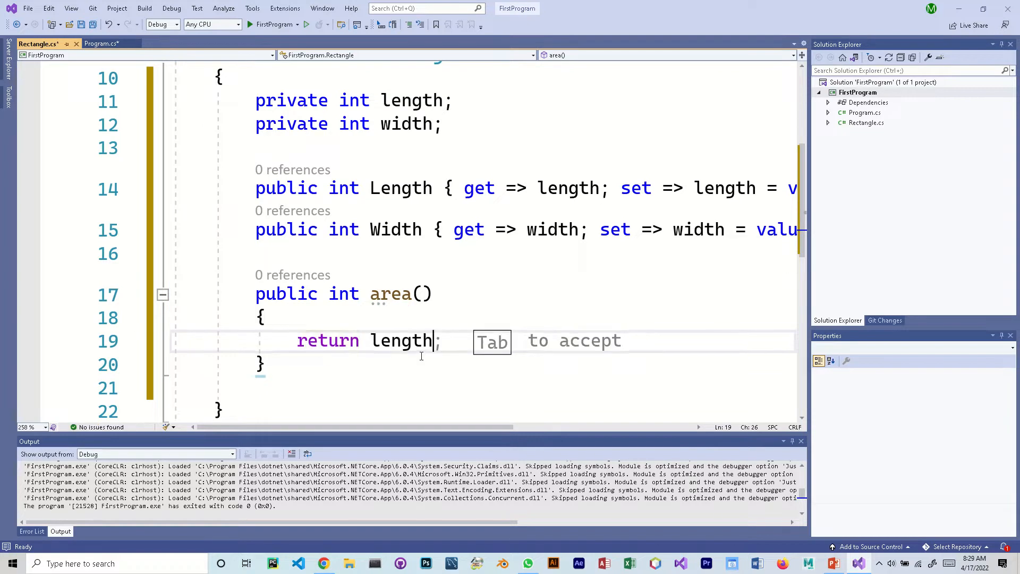
type("*")
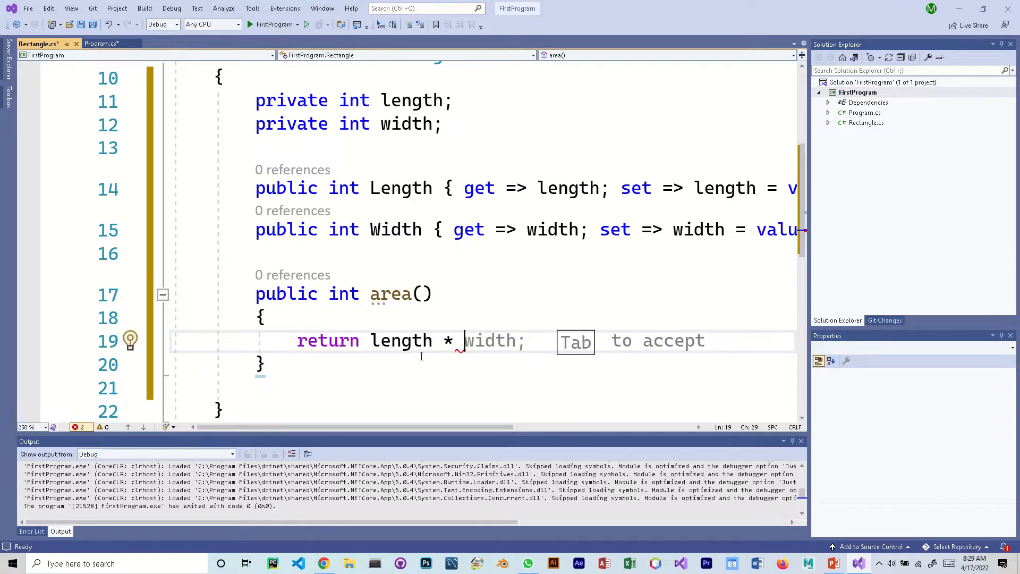
key("Tab")
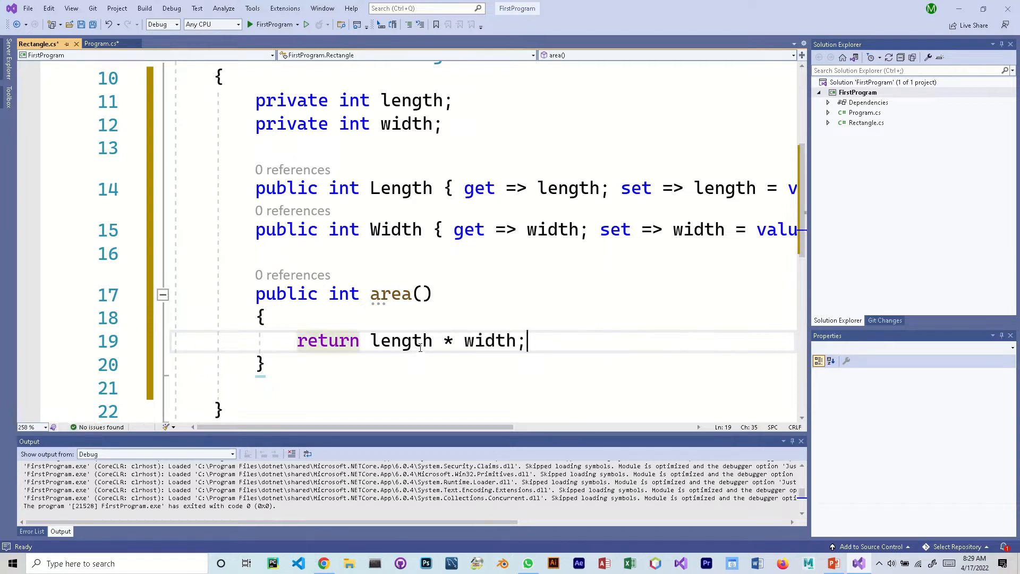
left_click(423, 364)
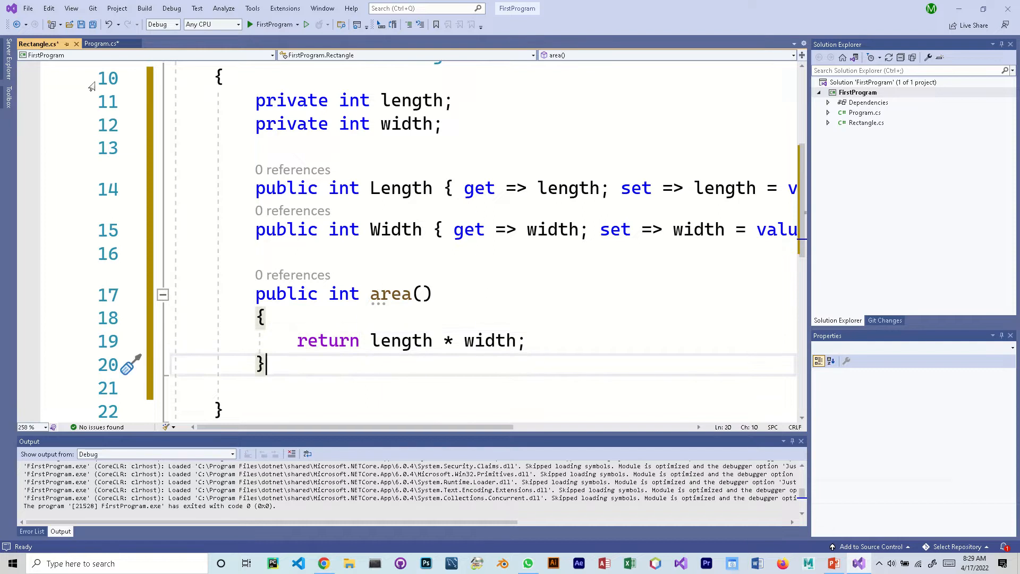
left_click(100, 44)
Add rect.Length = 2; and rect.Width = 5; after creating the rect object.
left_click(556, 189)
key("Return")
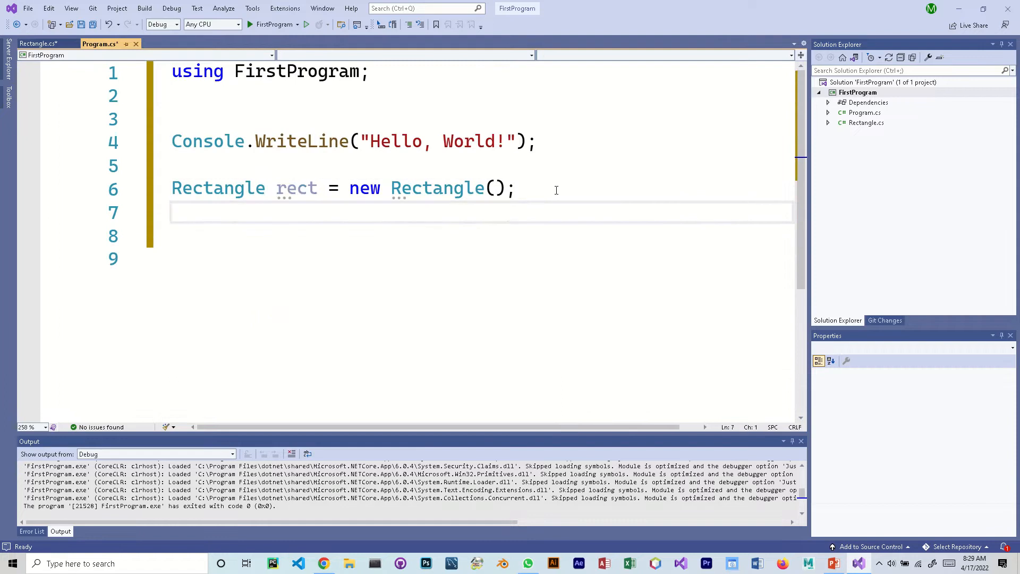
key("Return")
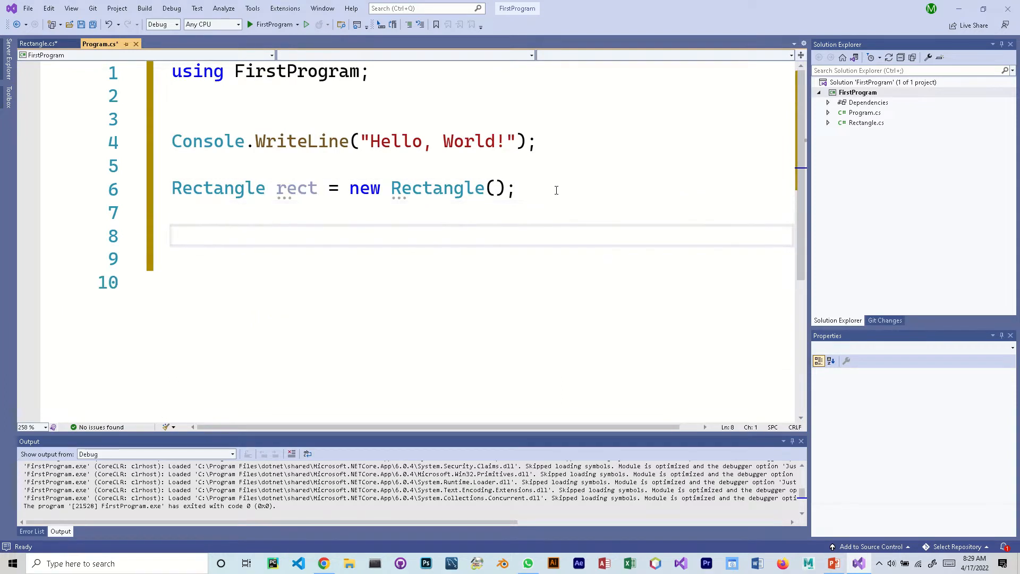
type("rect.")
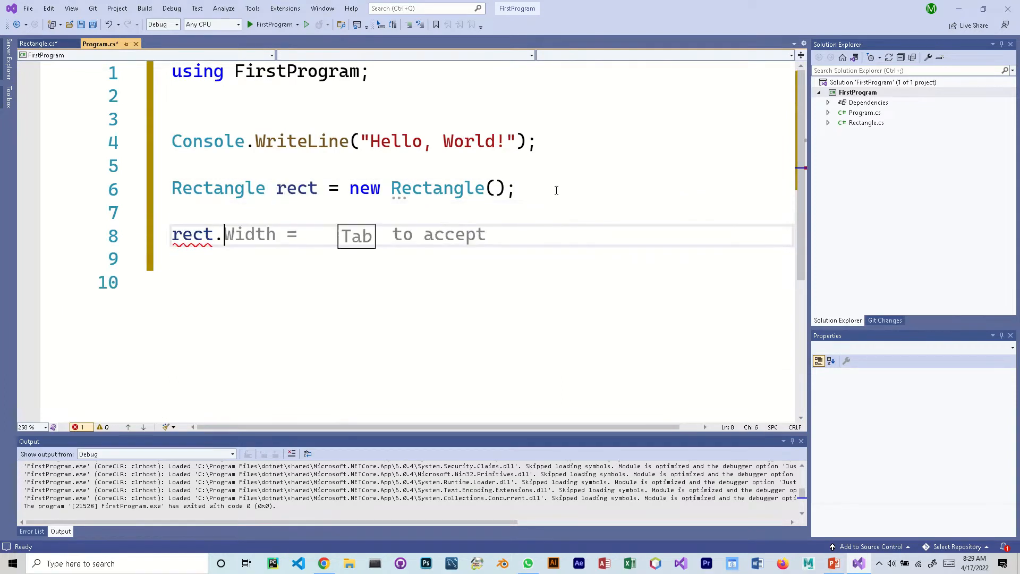
key("Tab")
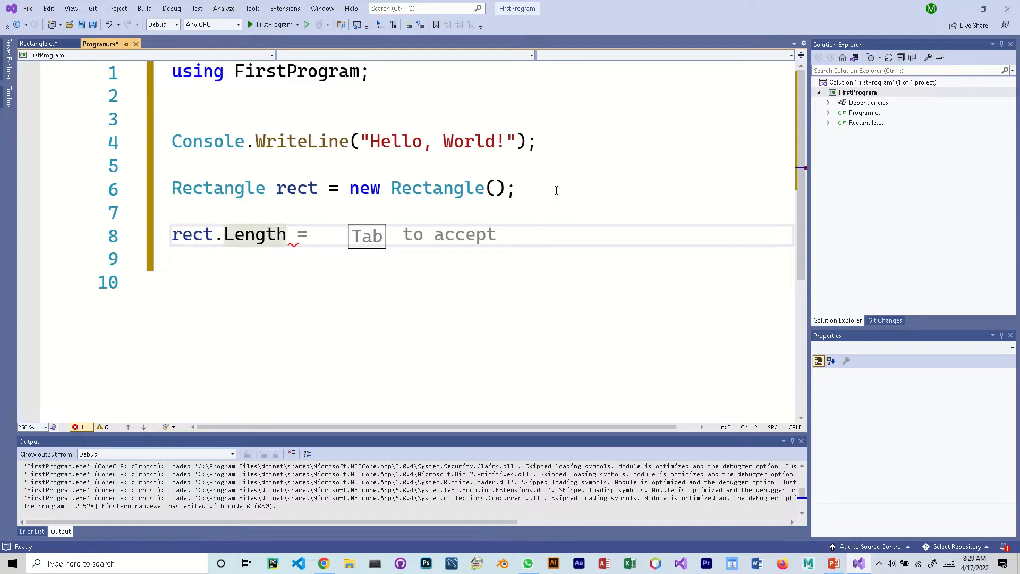
type("= 2")
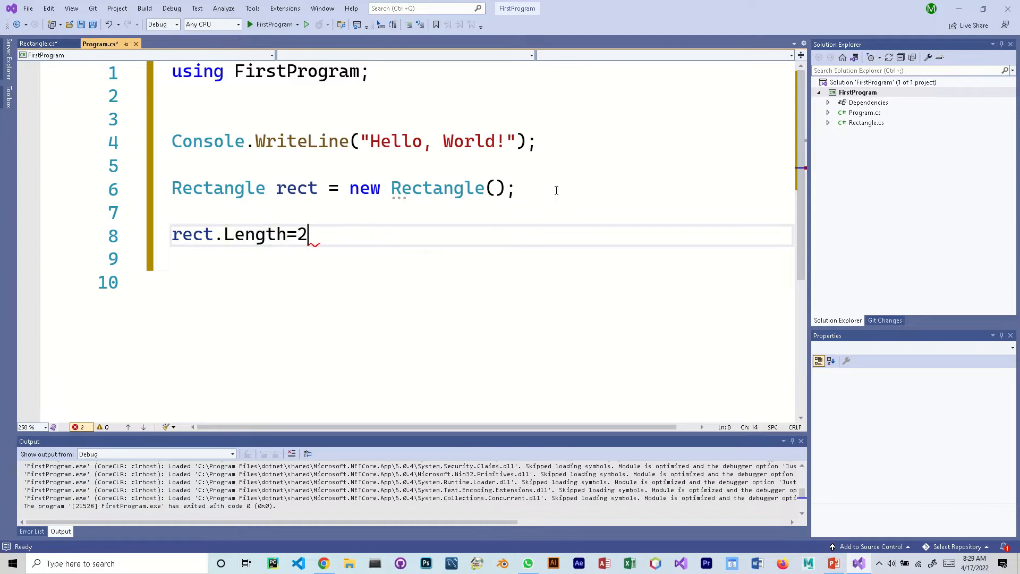
type(";")
key("Return")
type("rec")
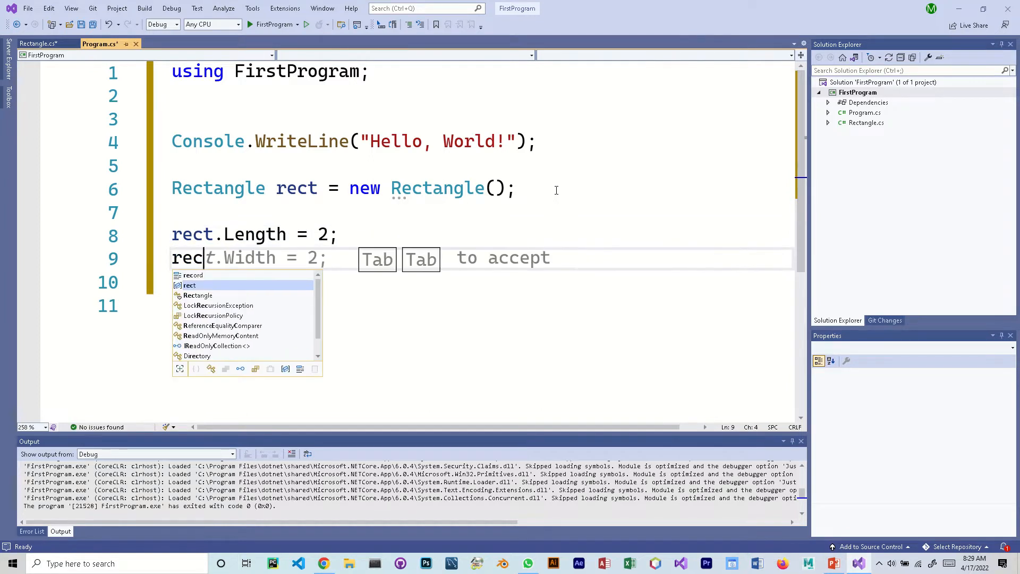
type("t")
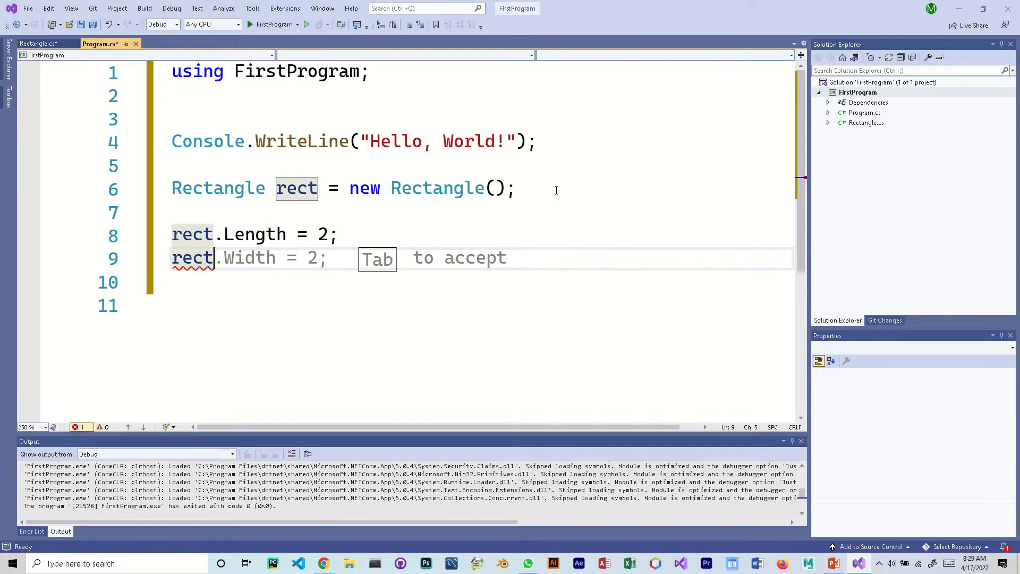
key("Tab")
key("BackSpace")
key("BackSpace")
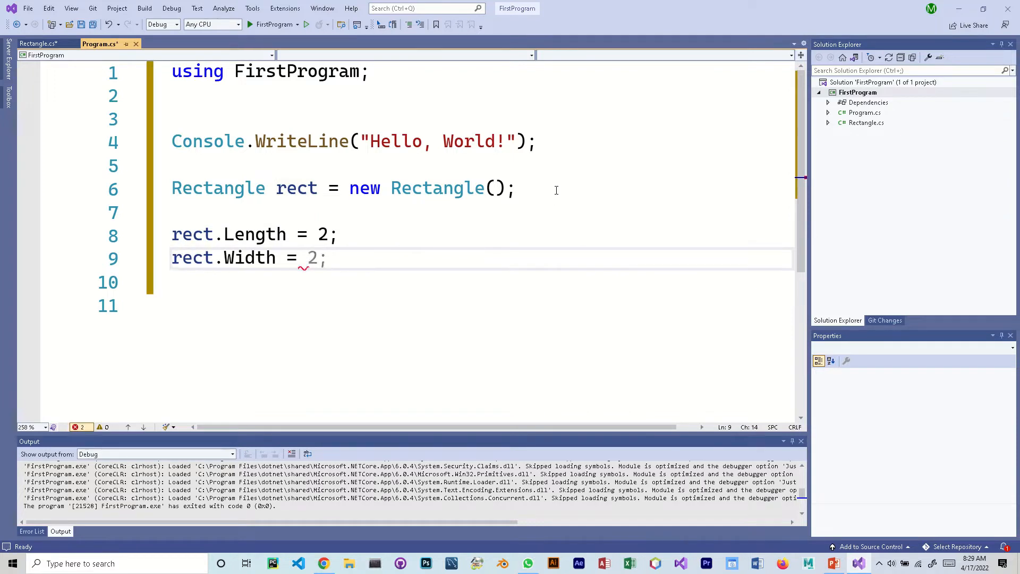
type("5;")
key("Return")
key("Return")
type("cw")
Add Console.WriteLine("The total area is " + rect.area()); via the cw snippet.
key("Tab")
key("Tab")
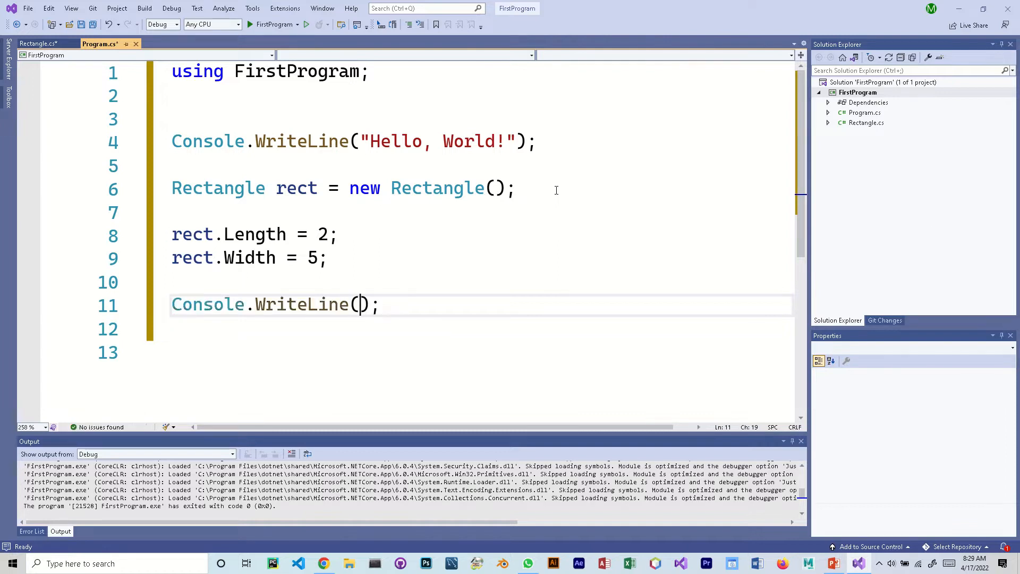
type("\"The total area ")
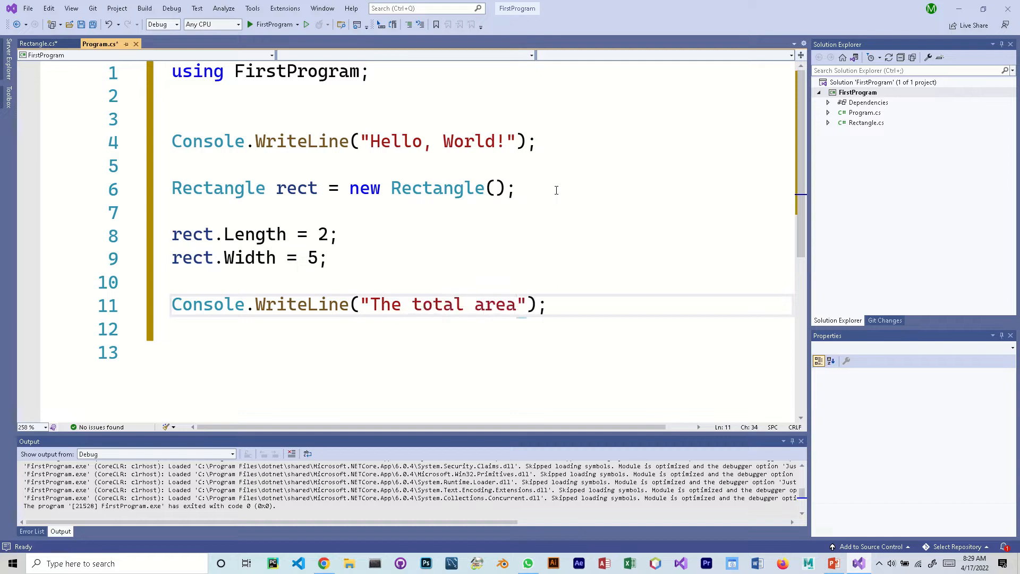
type("is")
key("Right")
type("+ ")
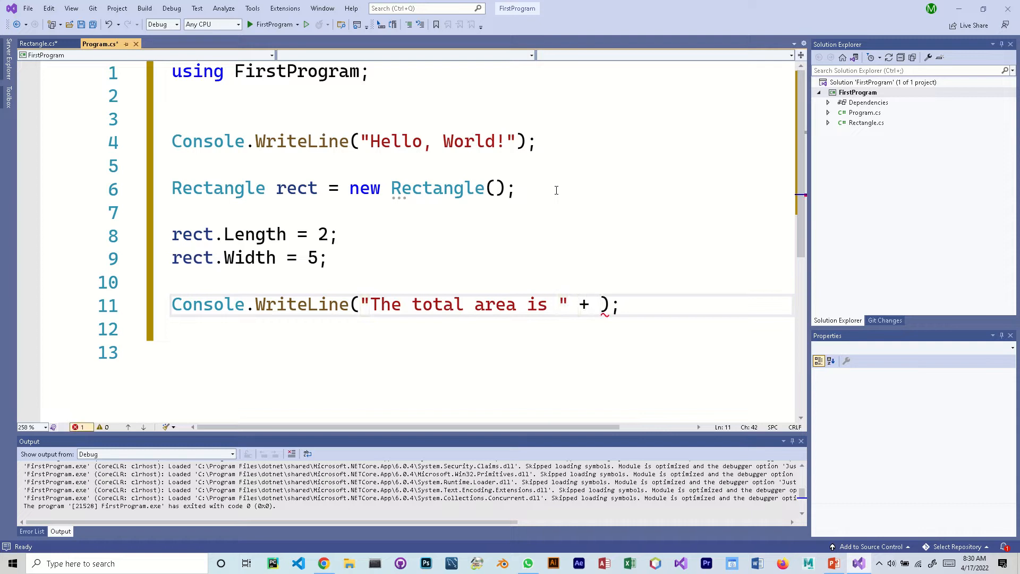
type("rect.")
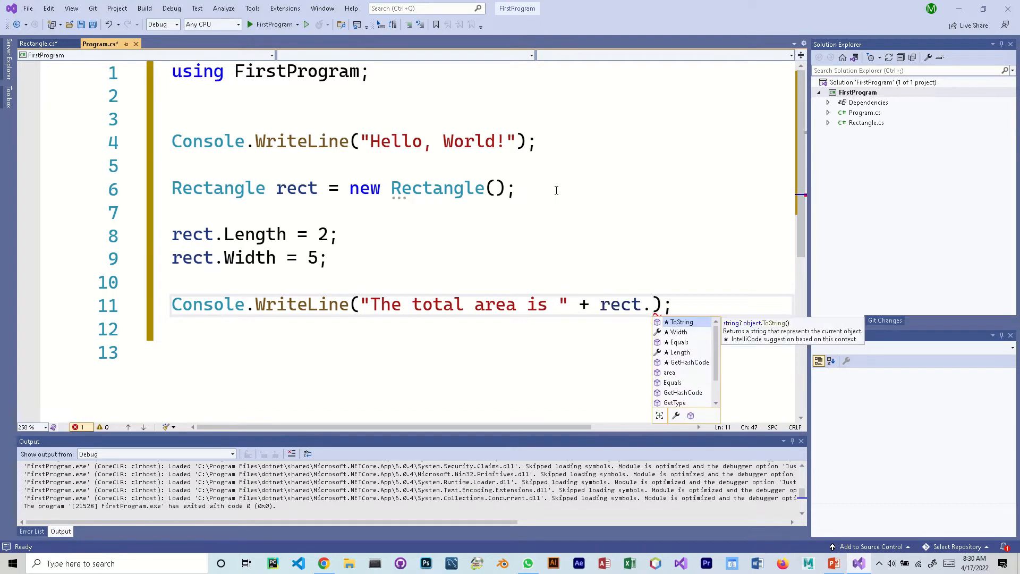
double_click(671, 372)
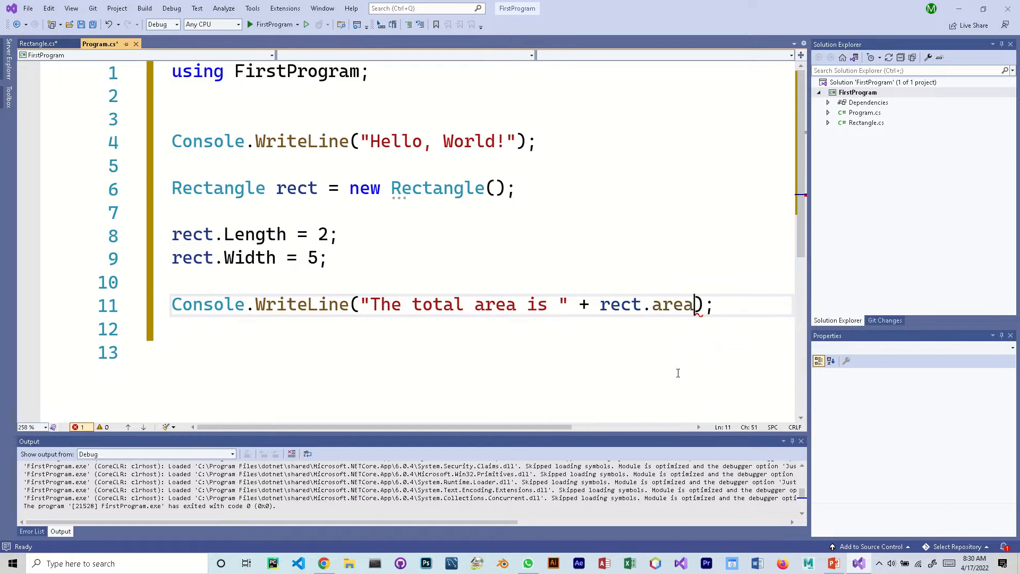
type("()")
left_click(766, 303)
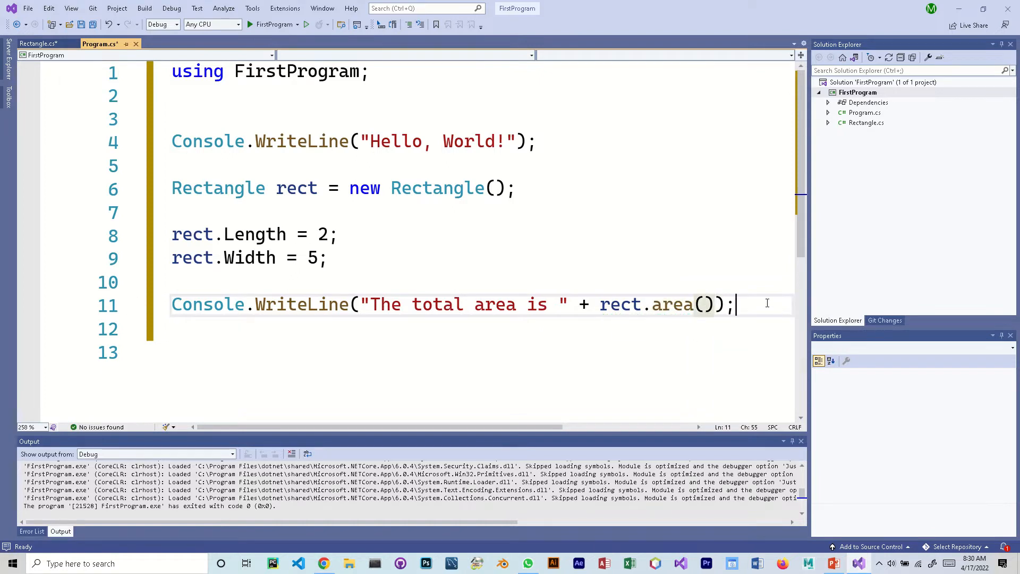
key("Return")
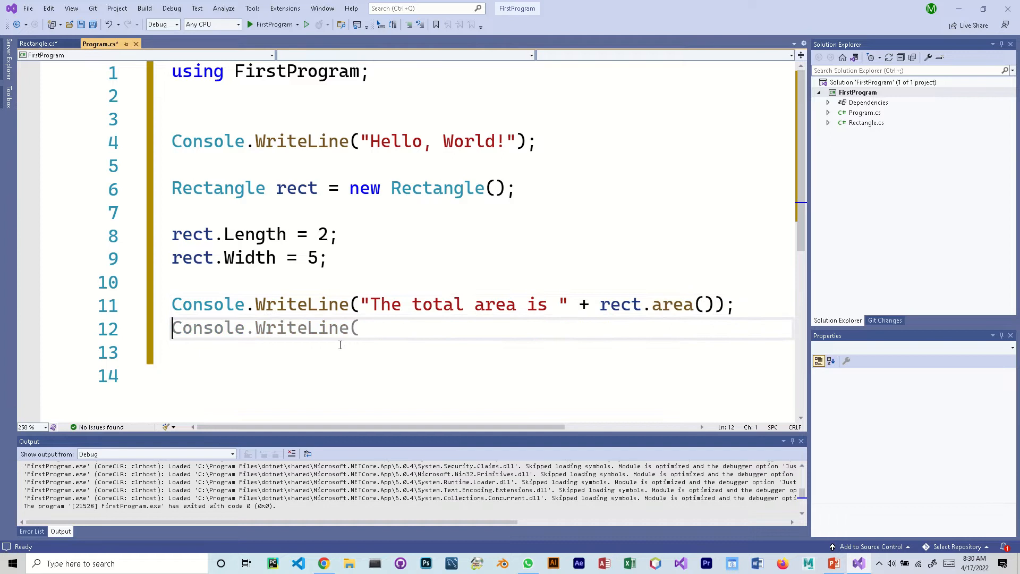
key("BackSpace")
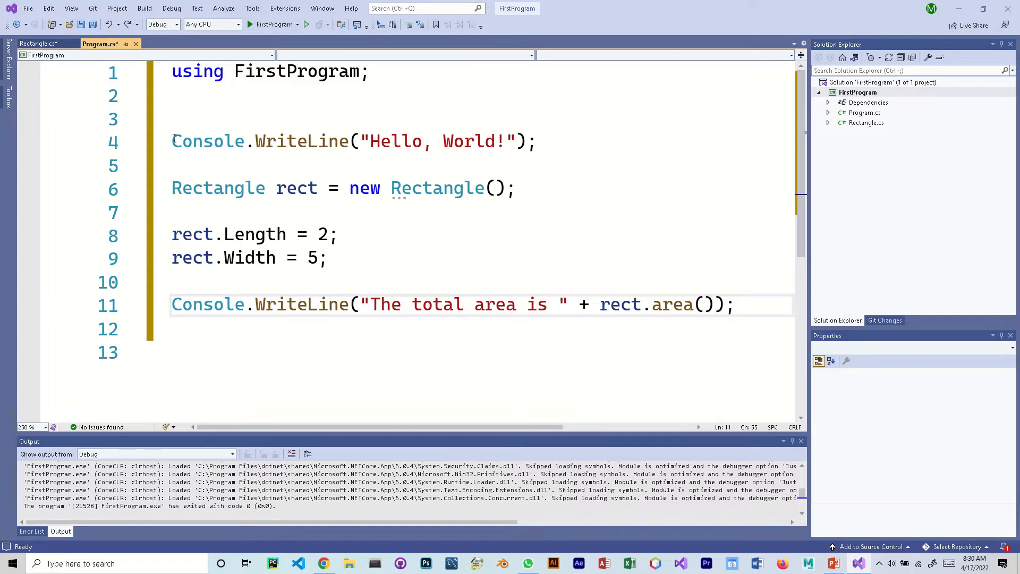
left_click(249, 25)
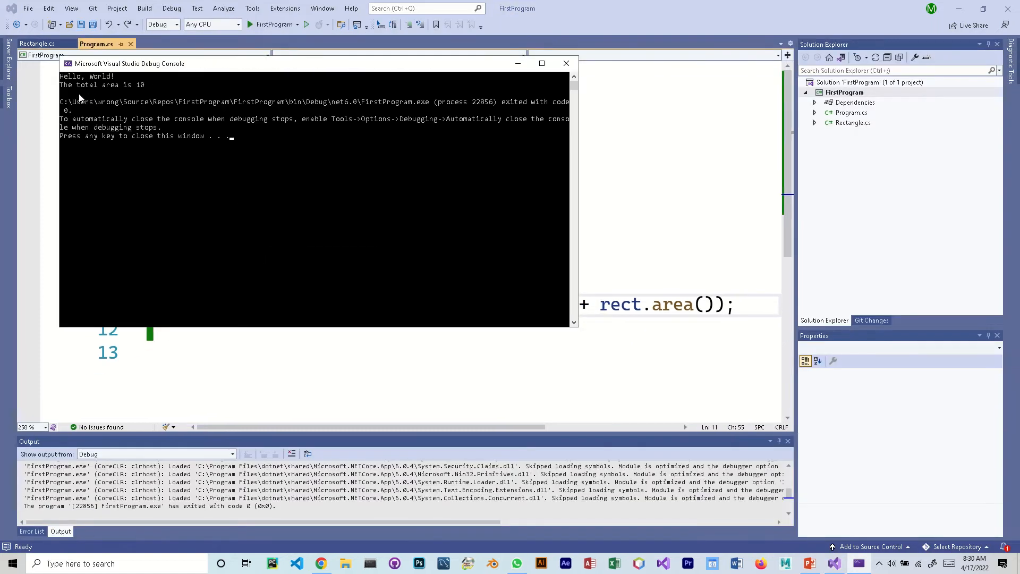
left_click(565, 63)
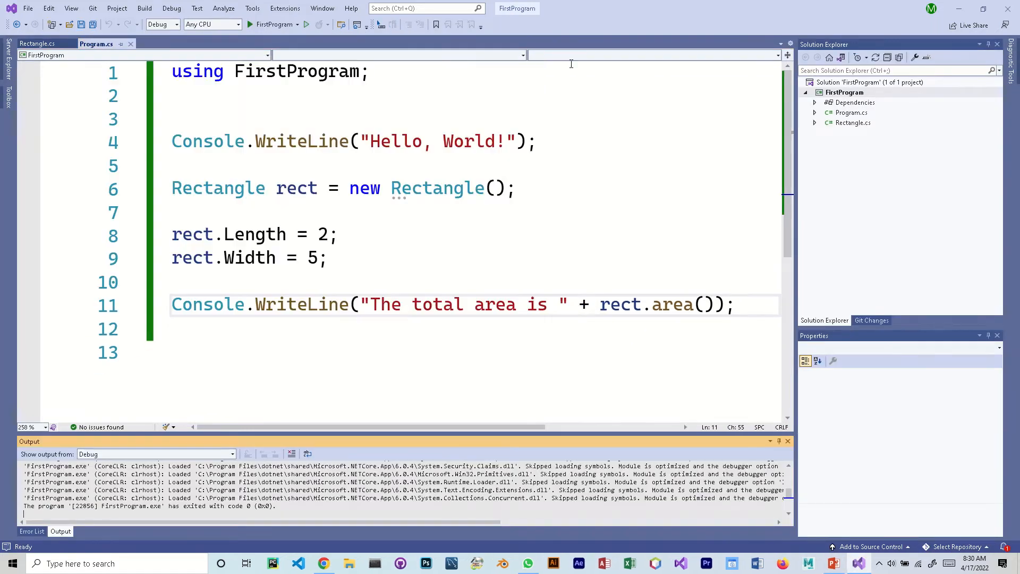
In Rectangle.cs, declare a Rectangle constructor taking int l and int w with an empty body.
left_click(35, 44)
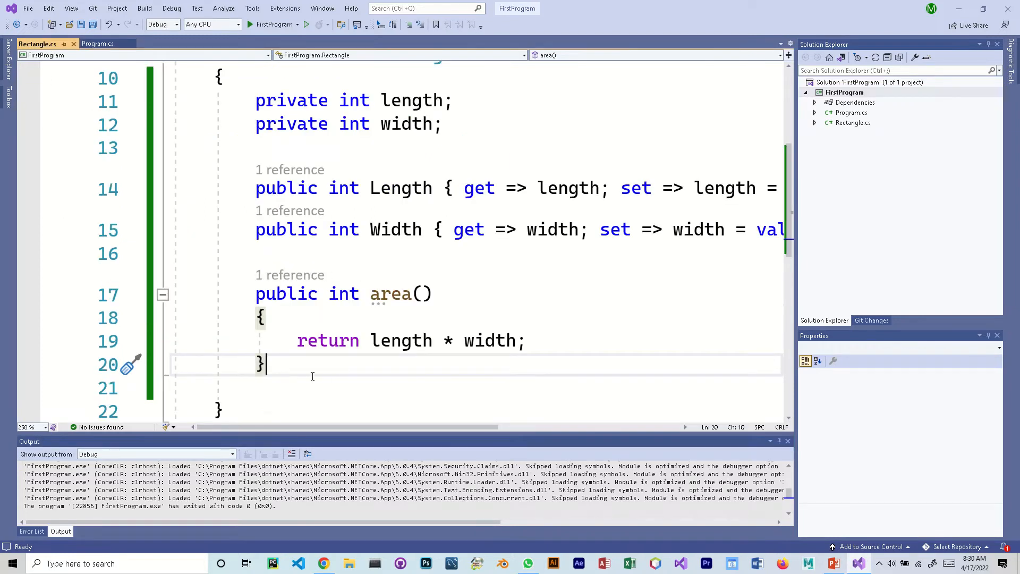
key("Return")
key("Return")
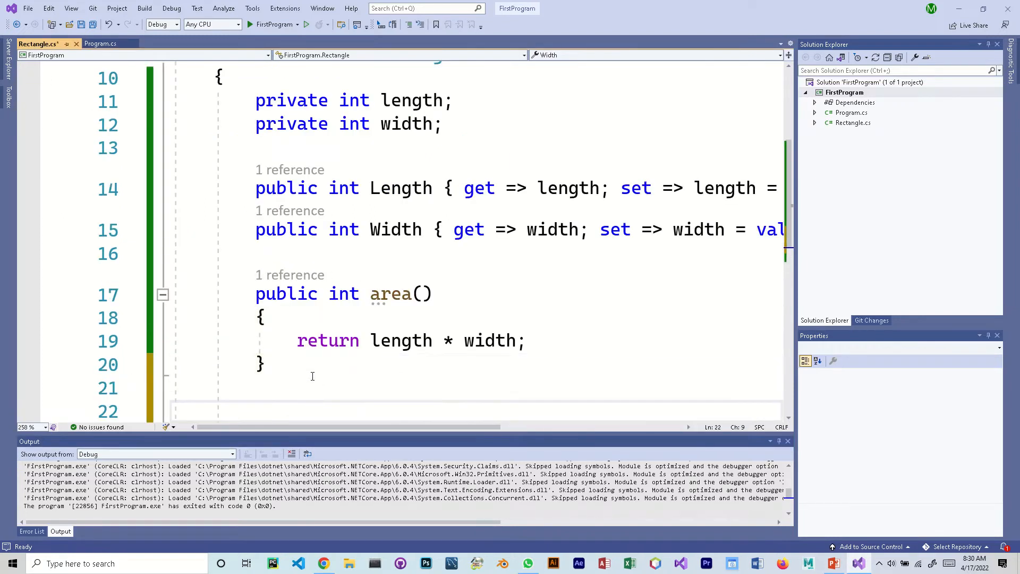
type("public Rec")
key("Tab")
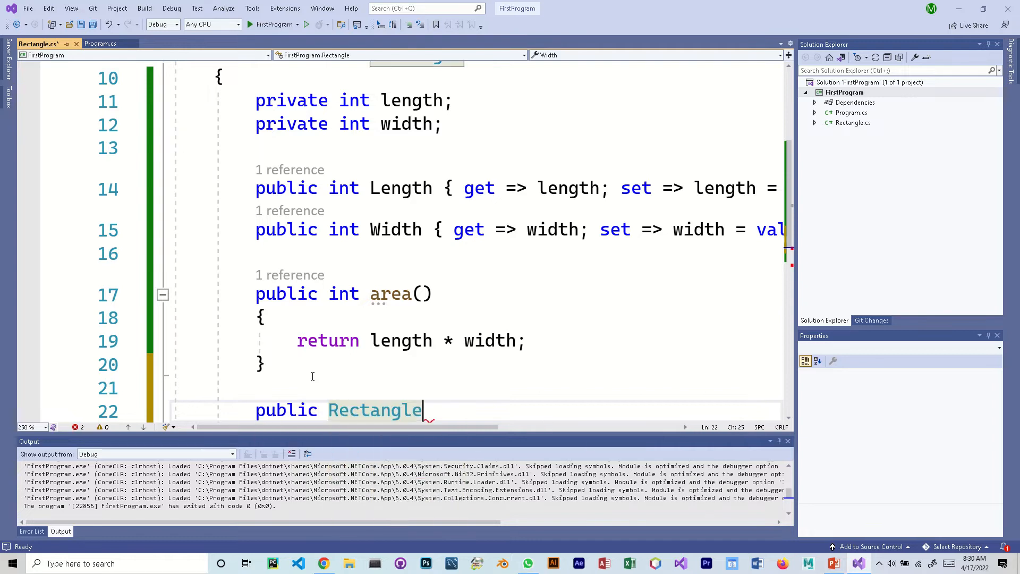
type("(")
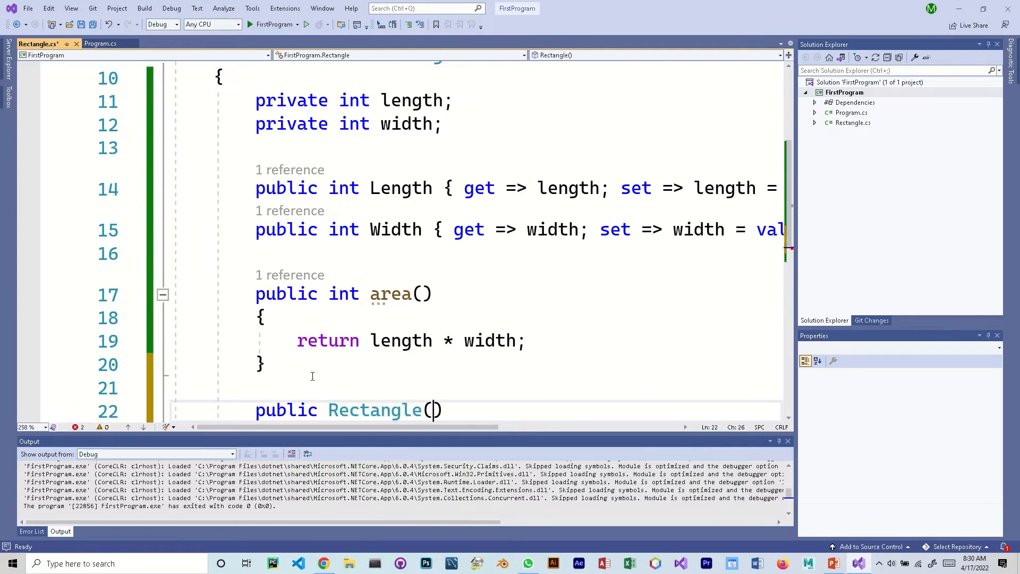
type("int ")
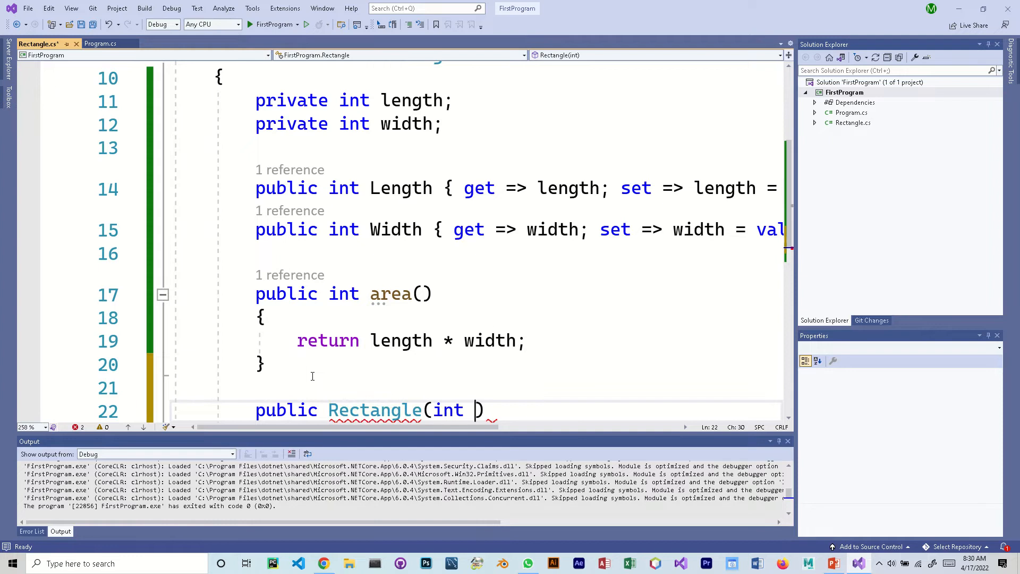
type("l")
type("m inbt")
key("BackSpace")
key("BackSpace")
key("BackSpace")
key("BackSpace")
key("BackSpace")
key("BackSpace")
key("BackSpace")
type(", int w")
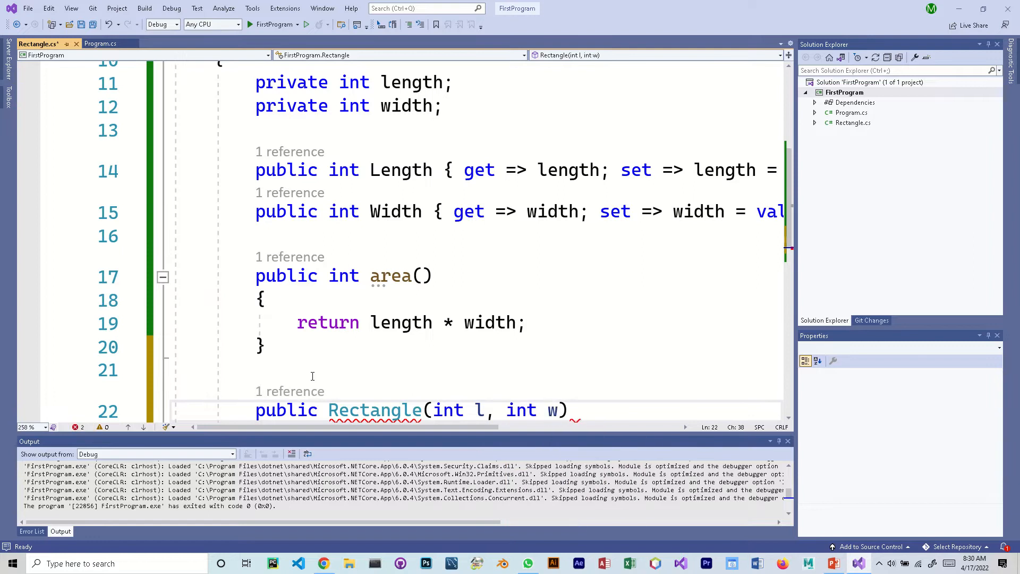
key("End")
scroll(312, 375, "down", 3)
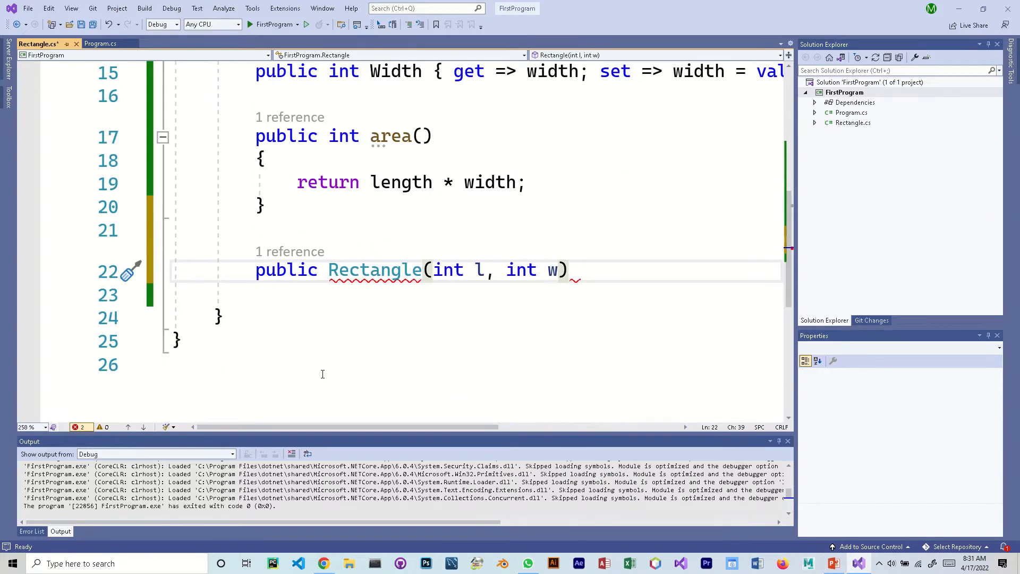
key("Return")
key("BackSpace")
key("BackSpace")
key("BackSpace")
key("BackSpace")
type("{")
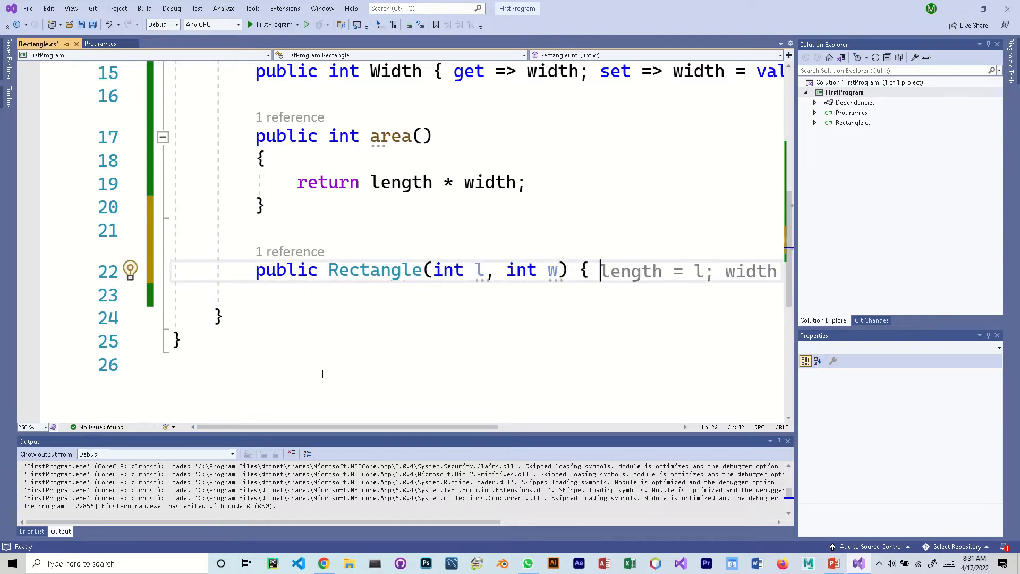
key("Return")
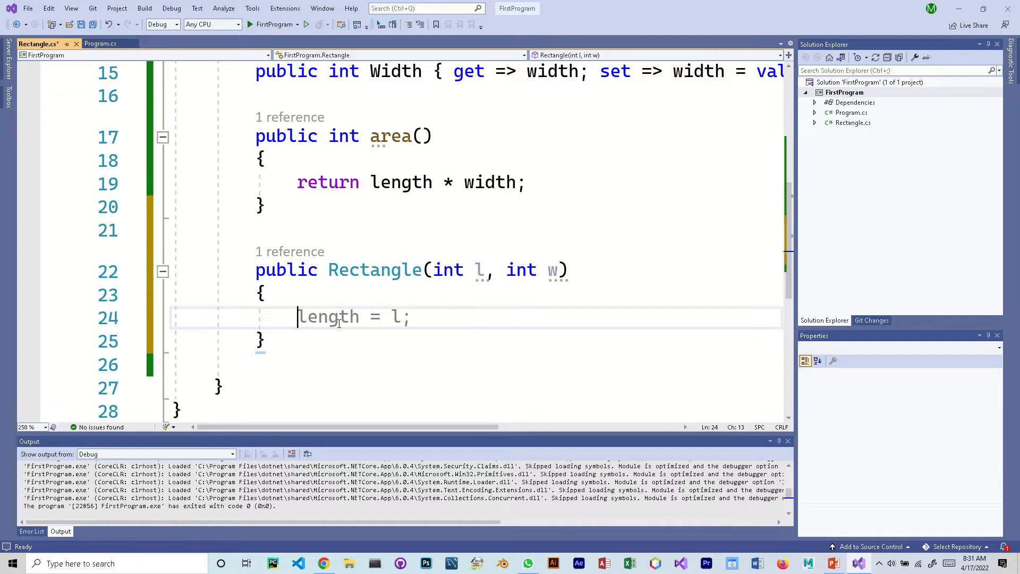
scroll(341, 322, "up", 3)
scroll(341, 322, "up", 3)
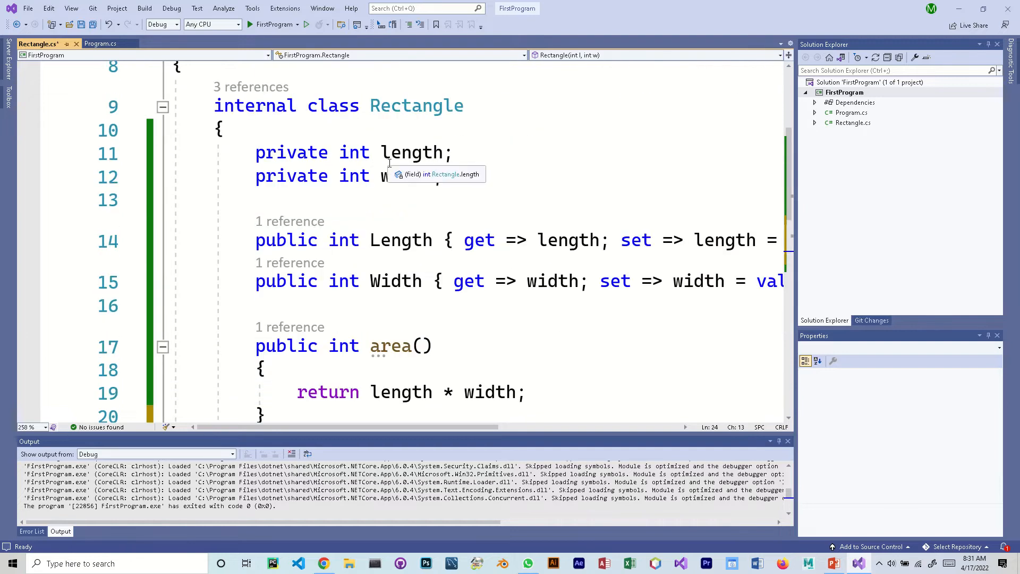
scroll(357, 339, "down", 6)
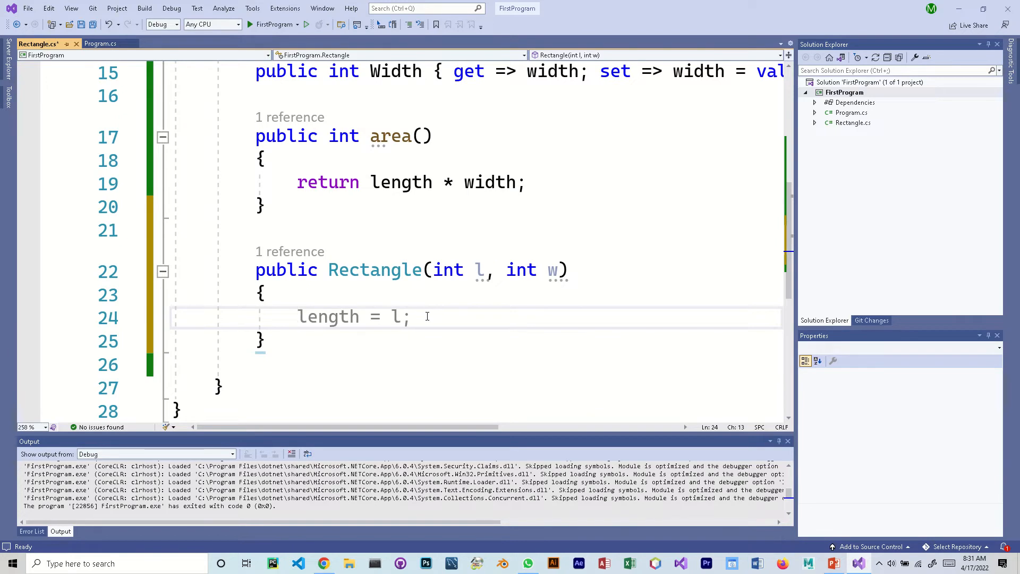
Fill the constructor body with length = l; and width = w;.
key("Tab")
key("Return")
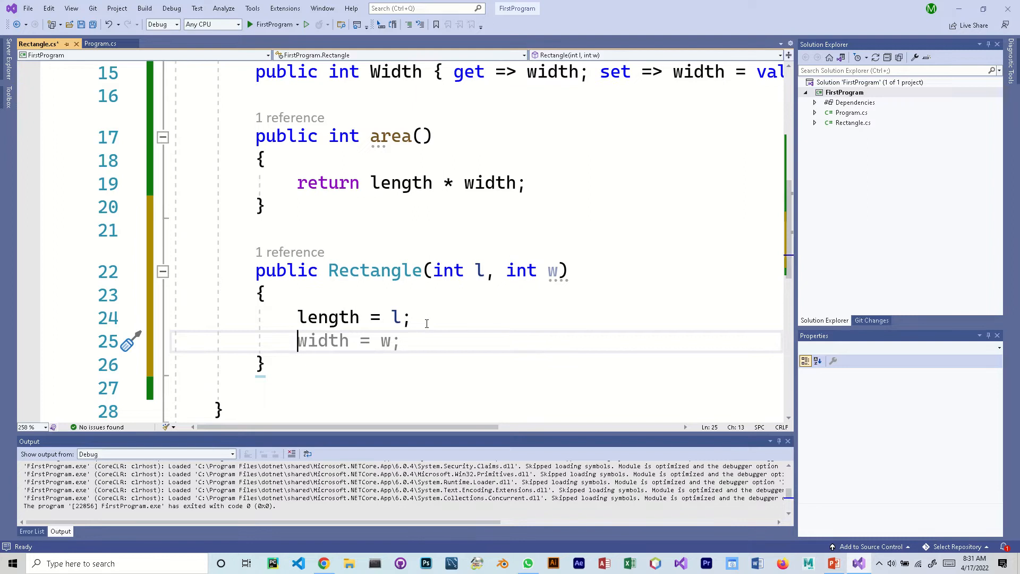
key("Tab")
left_click(416, 381)
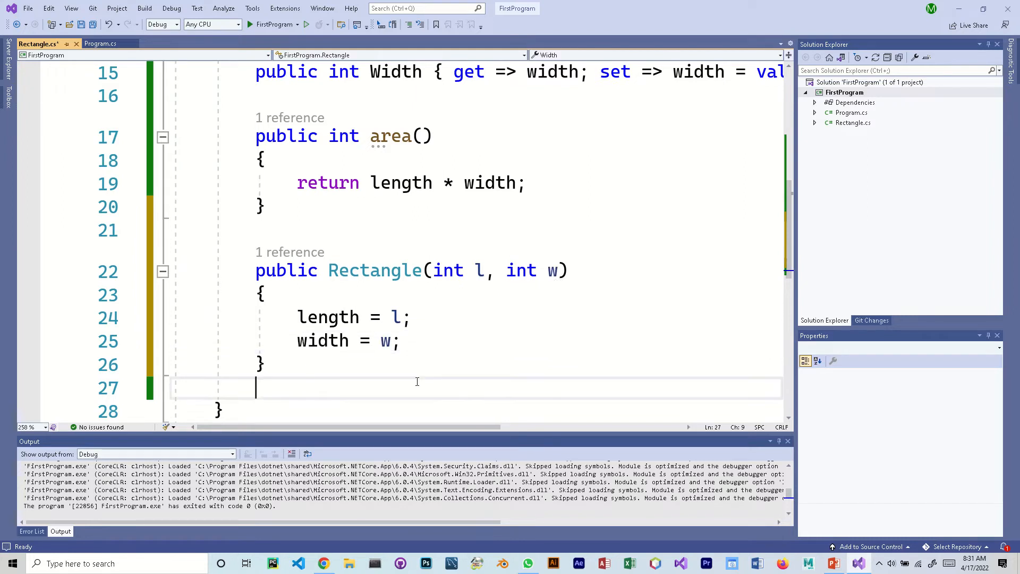
In Program.cs build rect with new Rectangle(2,2) and move the Length/Width assignments below the WriteLine.
left_click(100, 43)
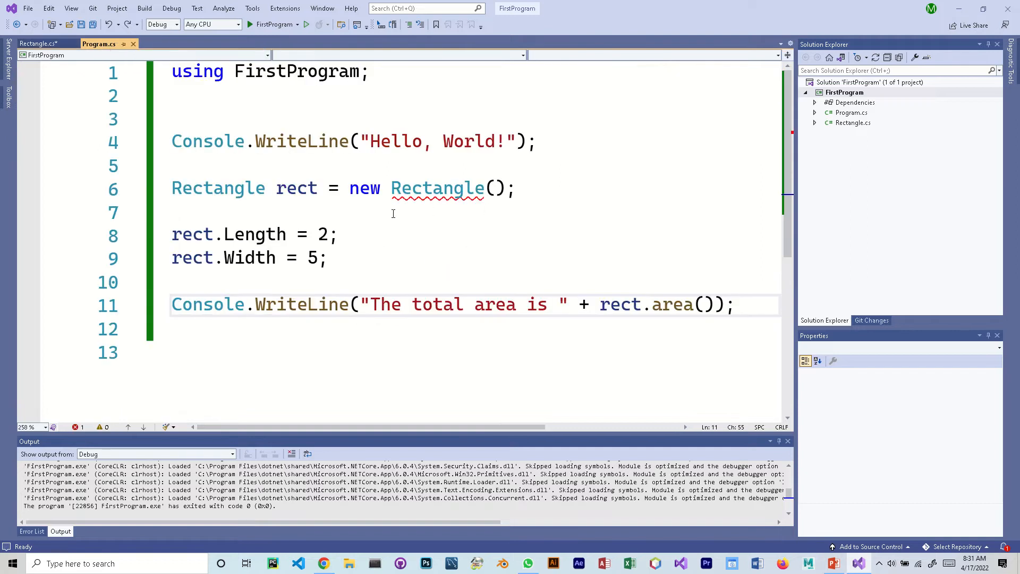
left_click(497, 188)
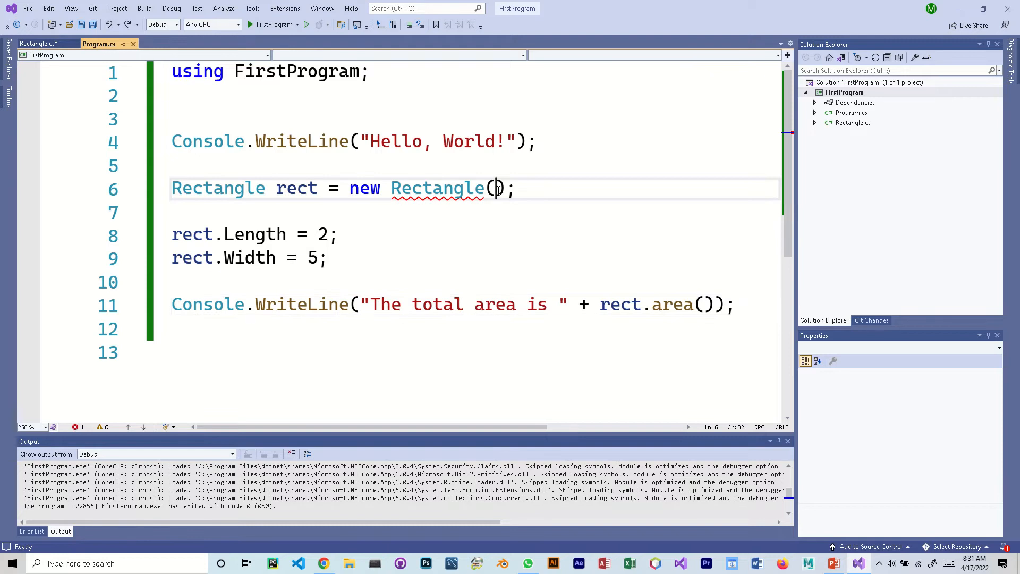
type("2,2")
left_click_drag(329, 257, 174, 212)
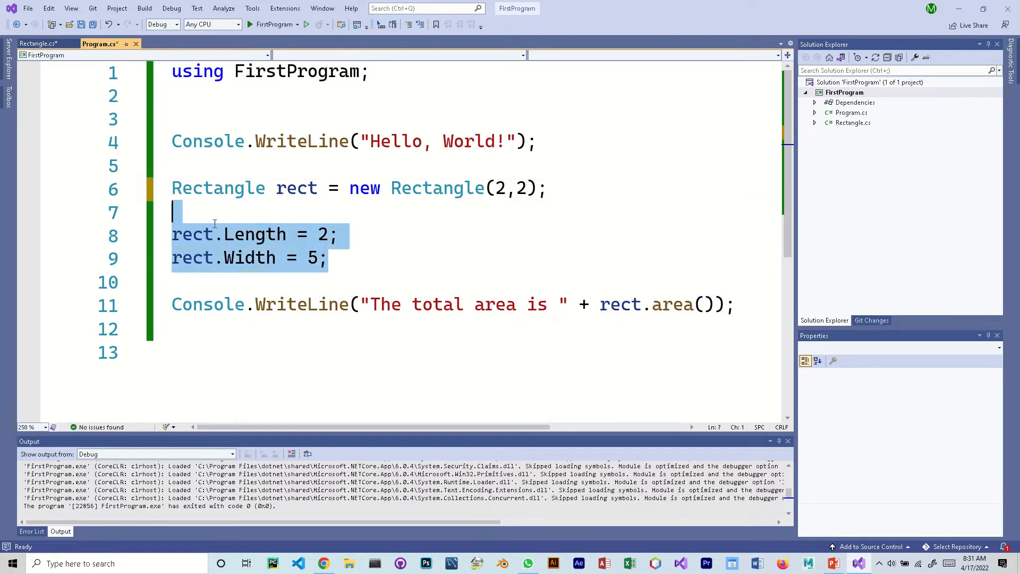
left_click_drag(328, 258, 172, 235)
key("ctrl+c")
key("Delete")
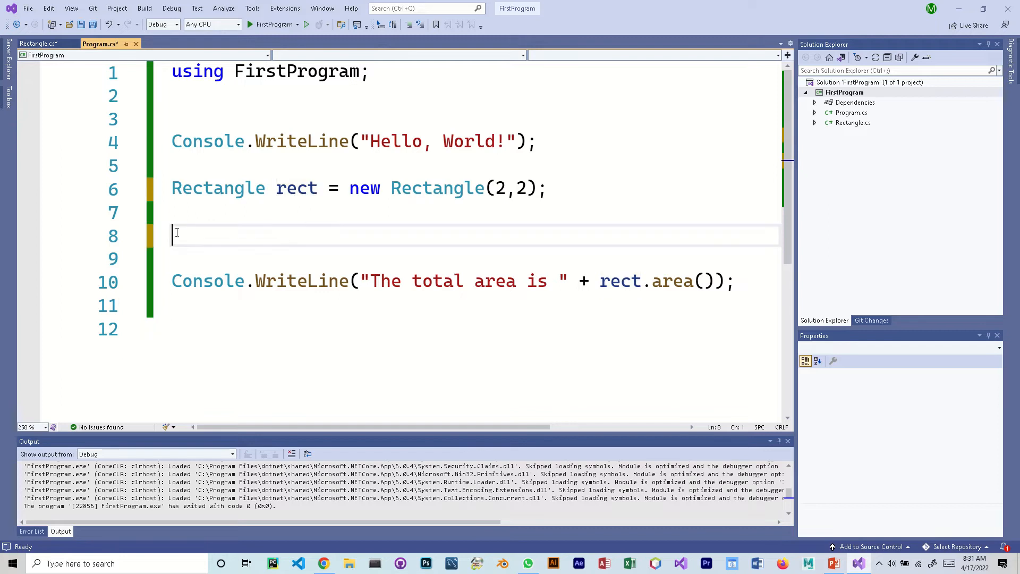
left_click(742, 281)
key("Return")
key("ctrl+v")
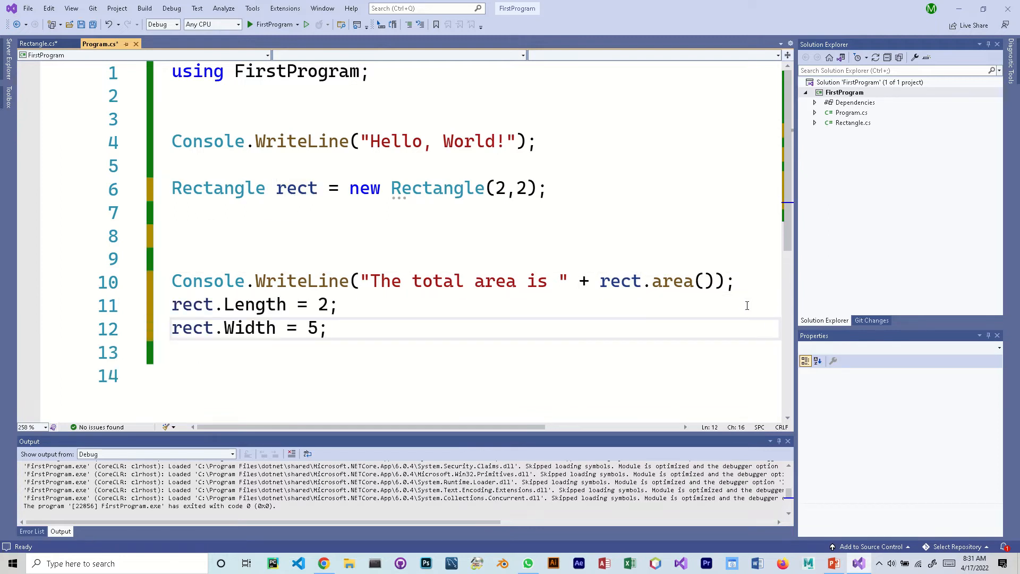
Paste a second area WriteLine after the assignments and reword the first message for the constructor's area.
mouse_move(737, 281)
left_mouse_down()
mouse_move(294, 305)
mouse_move(173, 281)
left_mouse_up()
key("ctrl+c")
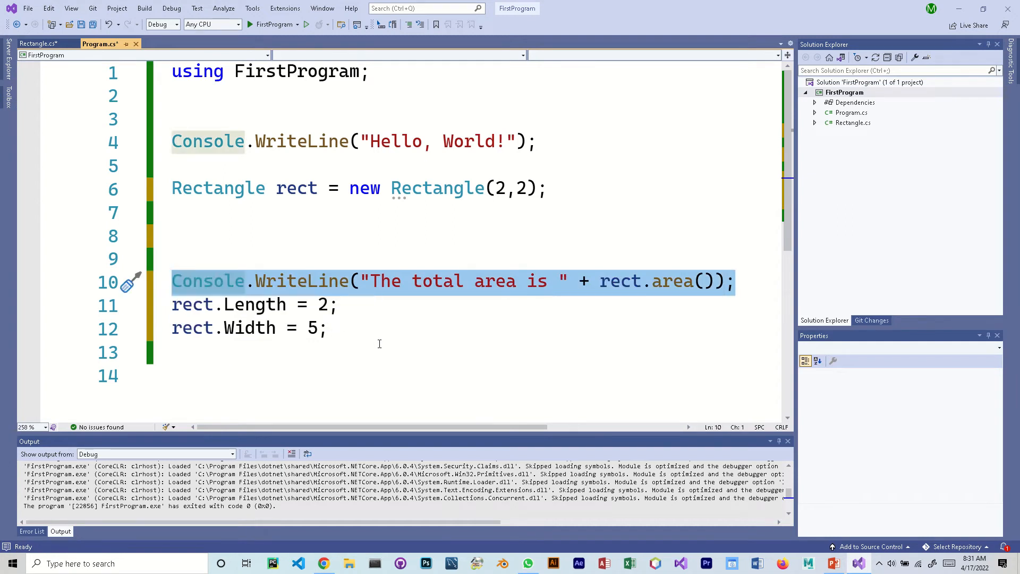
left_click(376, 330)
key("Return")
key("Return")
key("ctrl+v")
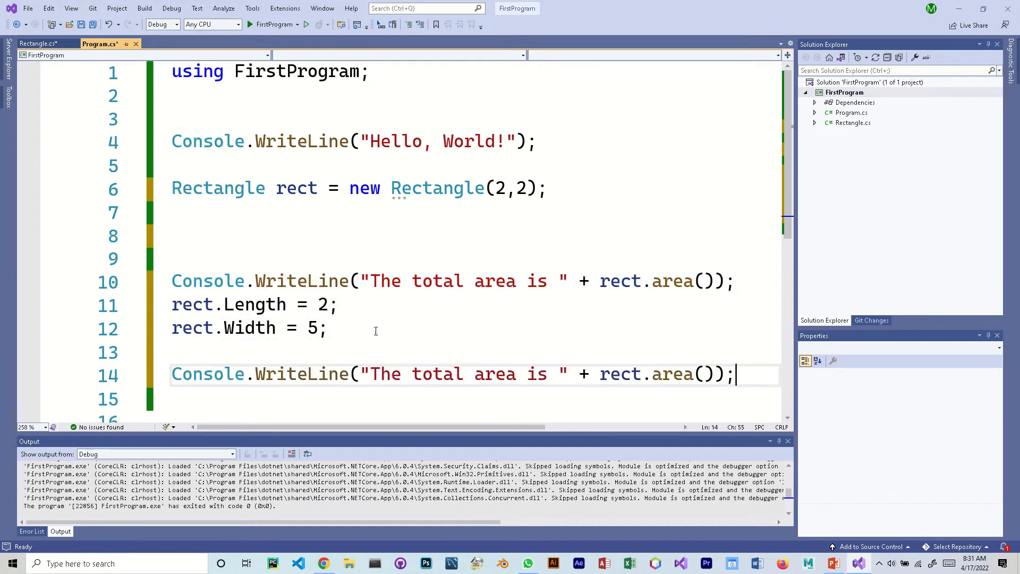
left_click(172, 305)
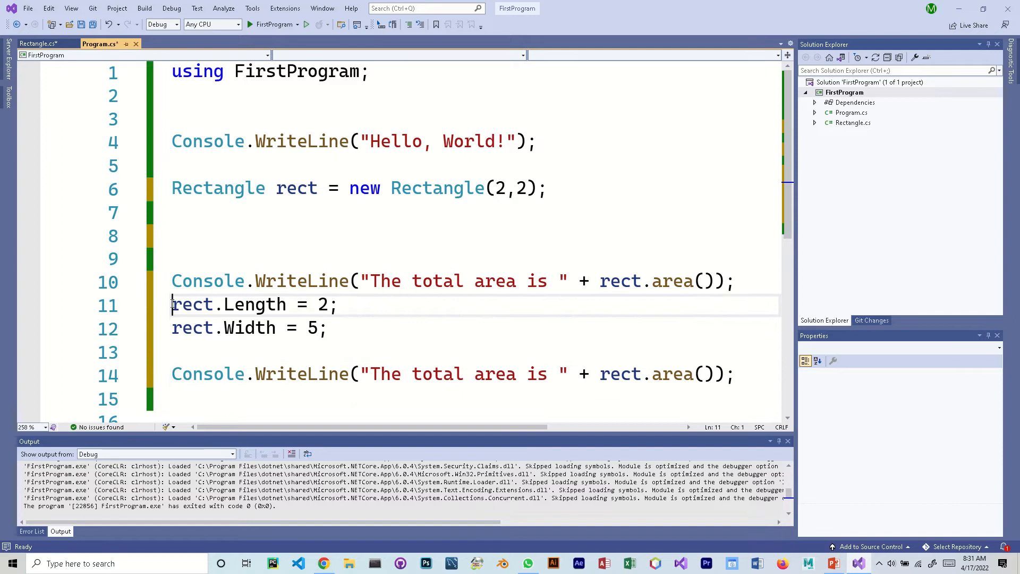
key("Return")
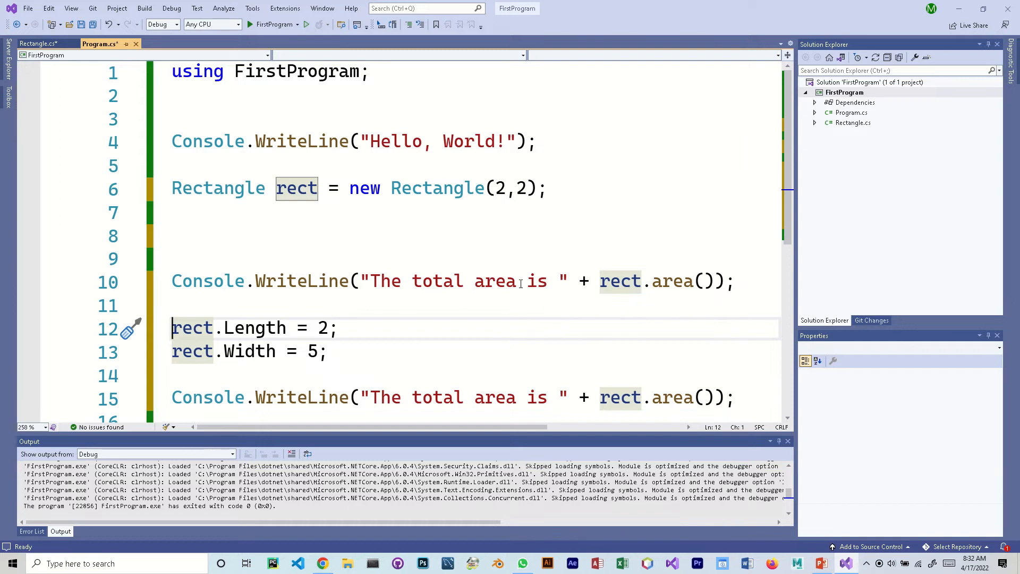
left_click(551, 281)
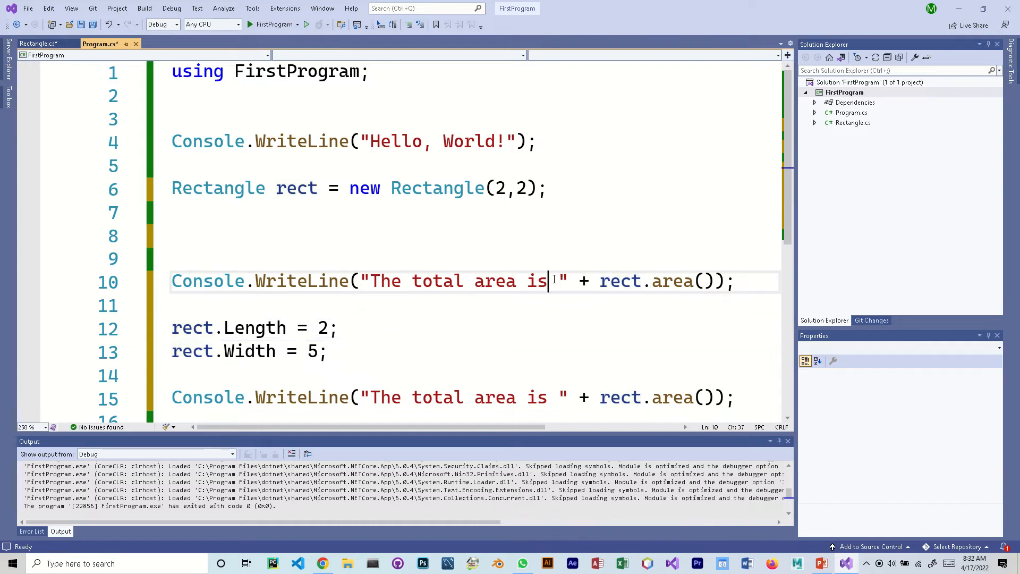
key("BackSpace")
key("BackSpace")
type("from the ")
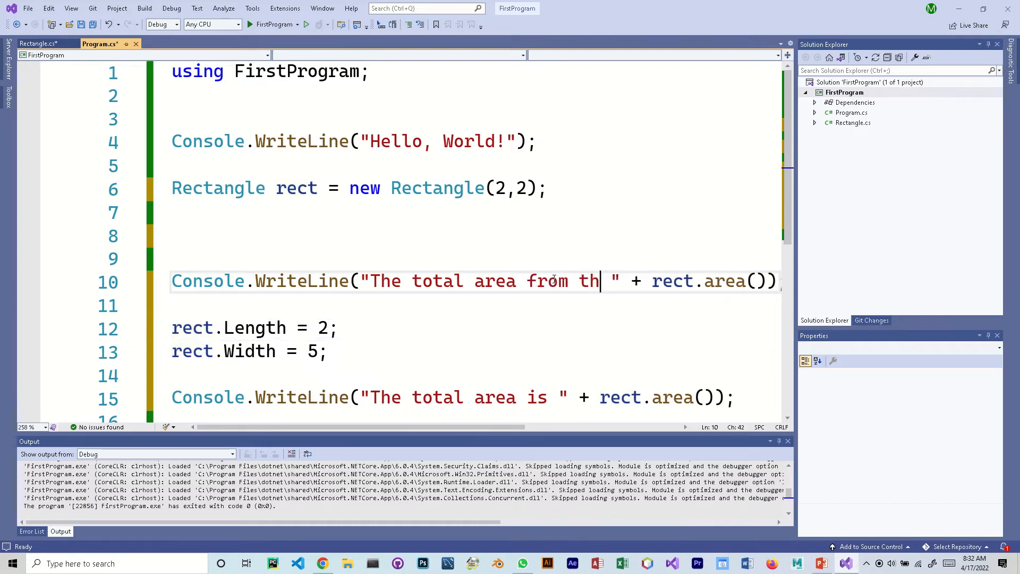
type("construc")
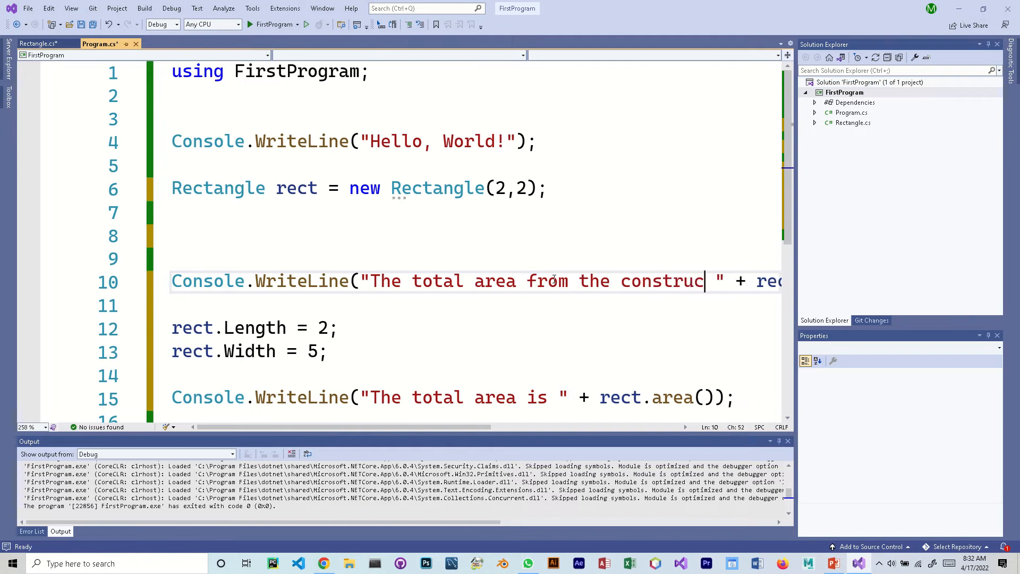
type("tor is")
scroll(518, 275, "down", 1)
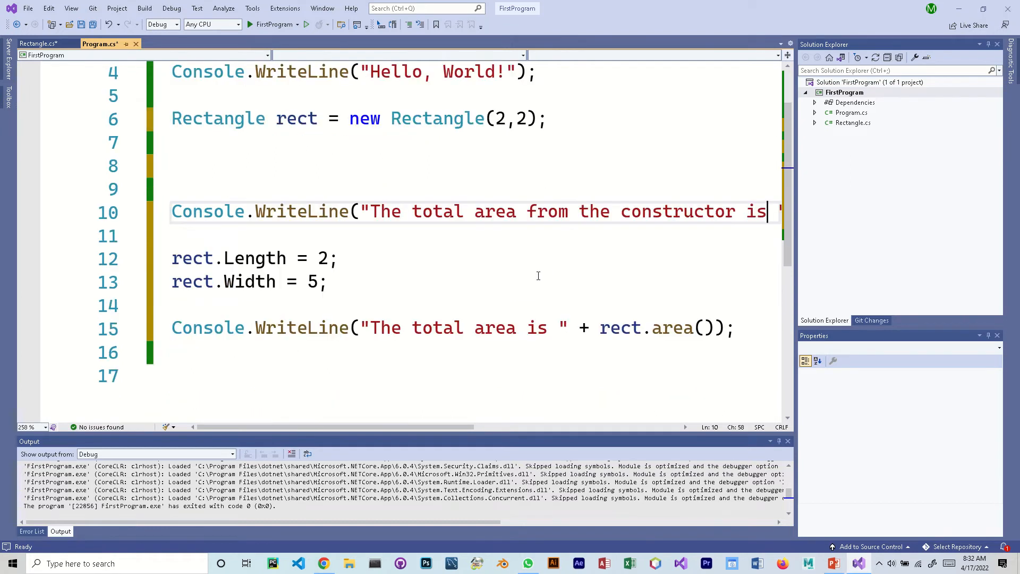
mouse_move(437, 426)
left_mouse_down()
mouse_move(510, 426)
mouse_move(430, 427)
left_mouse_up()
Run FirstProgram to see areas 4 and 10, then close the console.
left_click(271, 24)
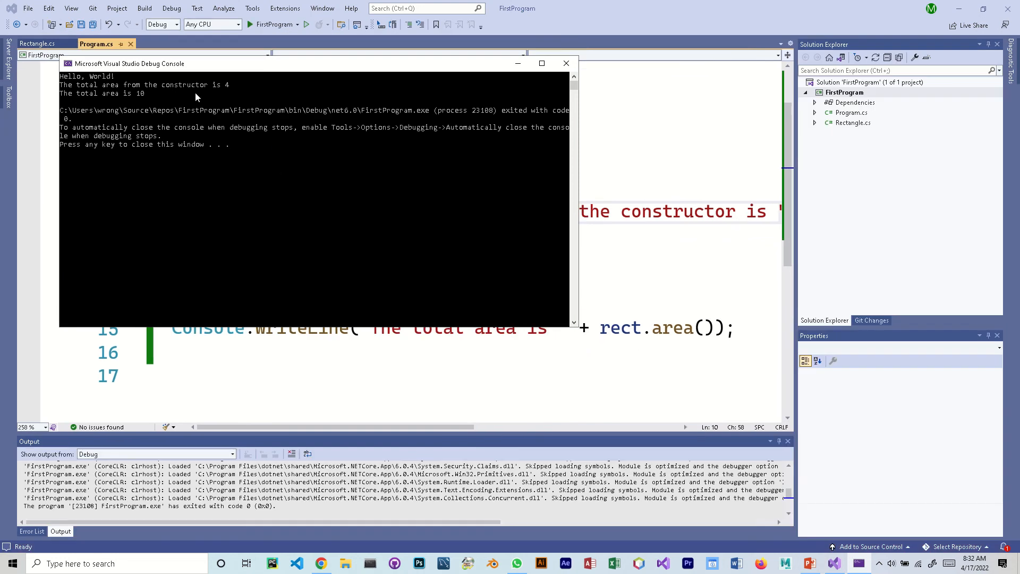
key("Return")
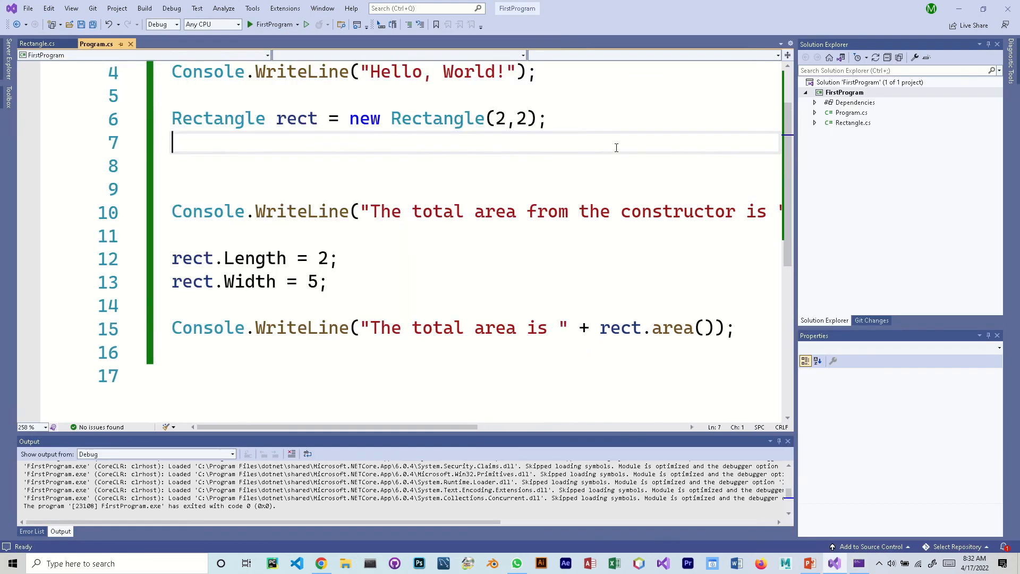
left_click(478, 363)
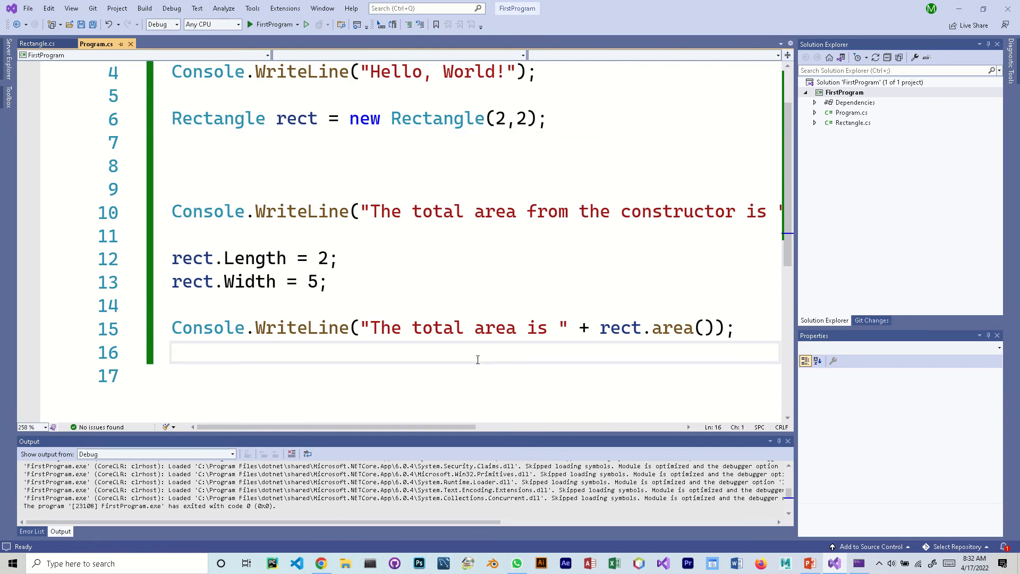
left_click(38, 44)
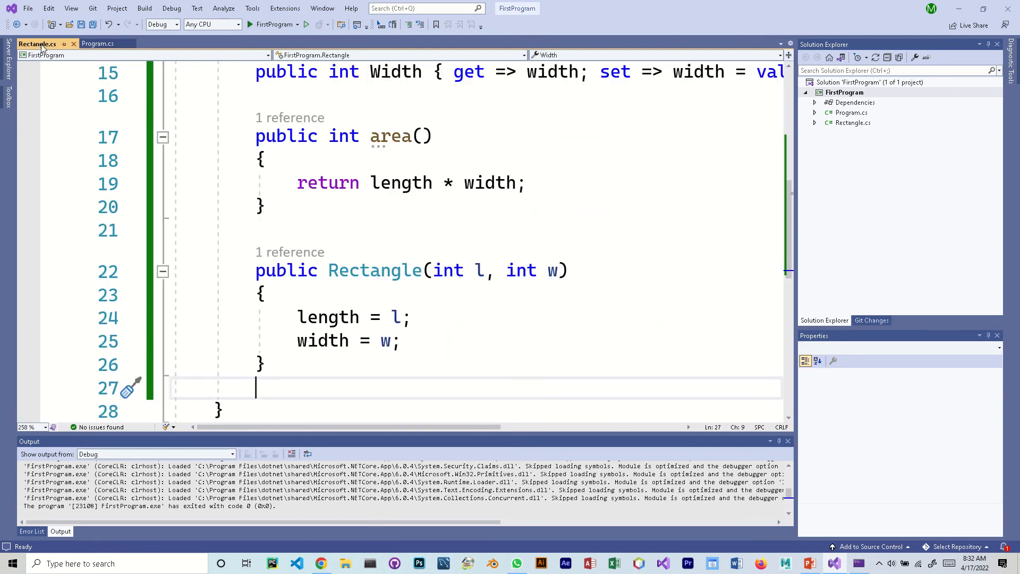
scroll(526, 319, "up", 3)
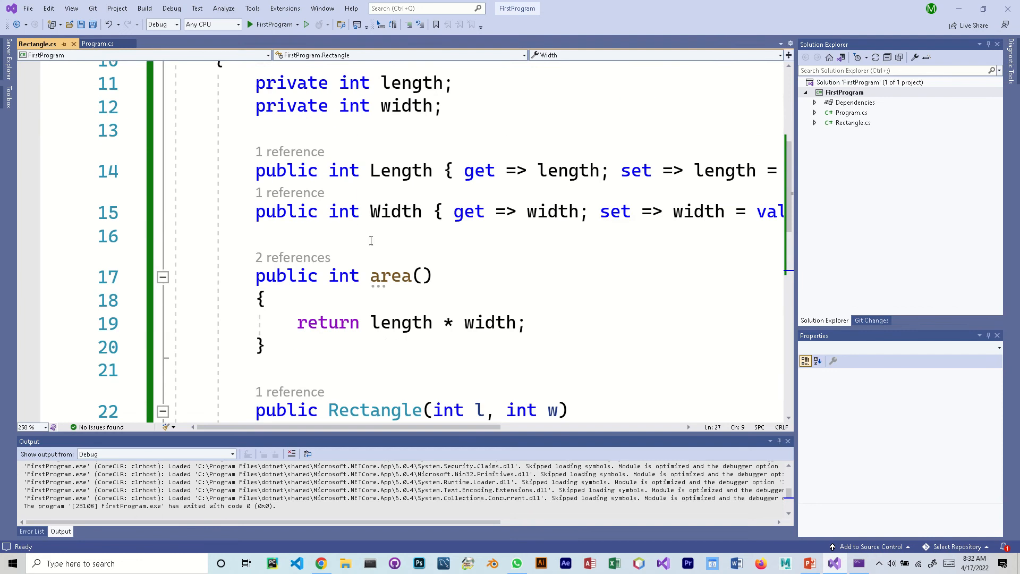
scroll(375, 247, "up", 3)
scroll(373, 246, "up", 3)
scroll(373, 246, "up", 2)
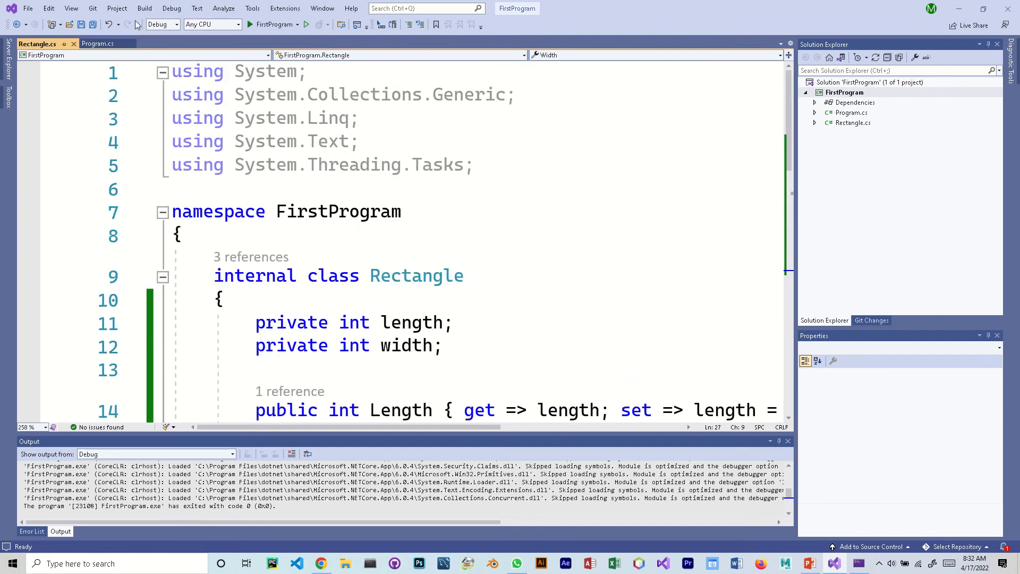
left_click(100, 43)
scroll(371, 93, "up", 2)
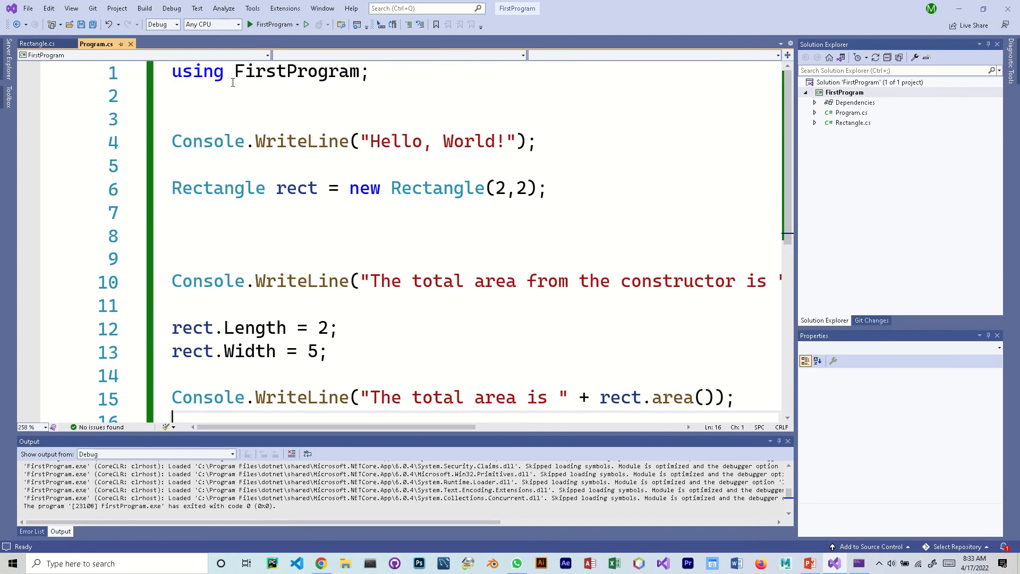
left_click(35, 44)
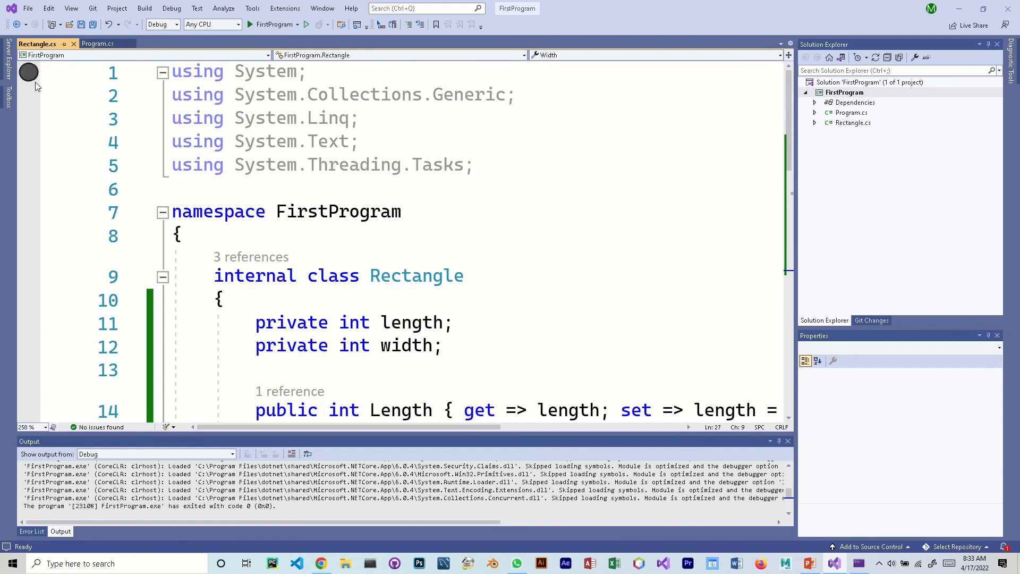
left_click(103, 43)
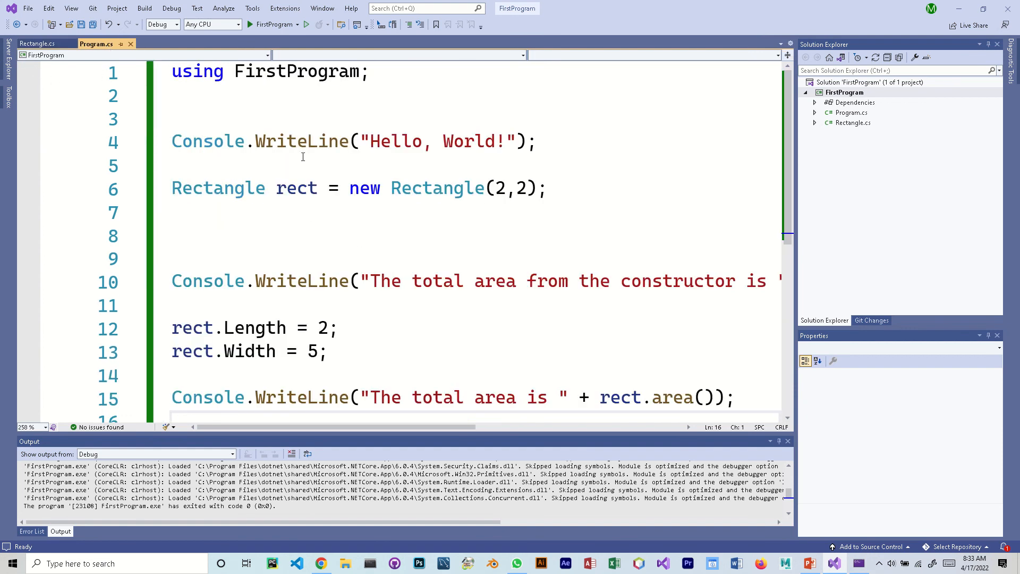